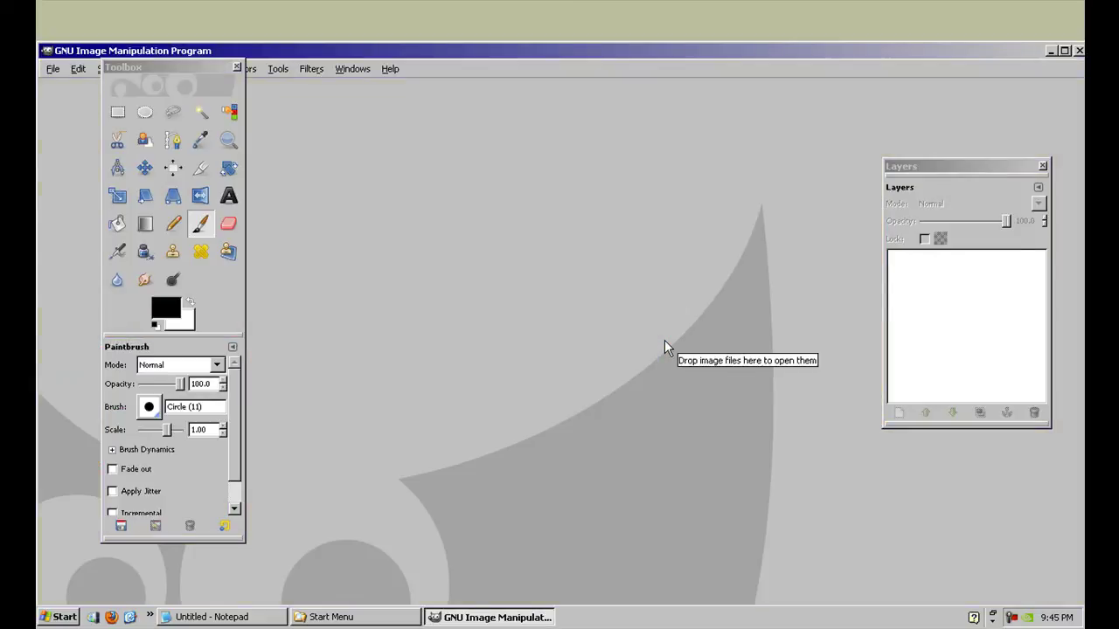
Maximize the main window and start a new image with its size measured in inches.
click(1064, 51)
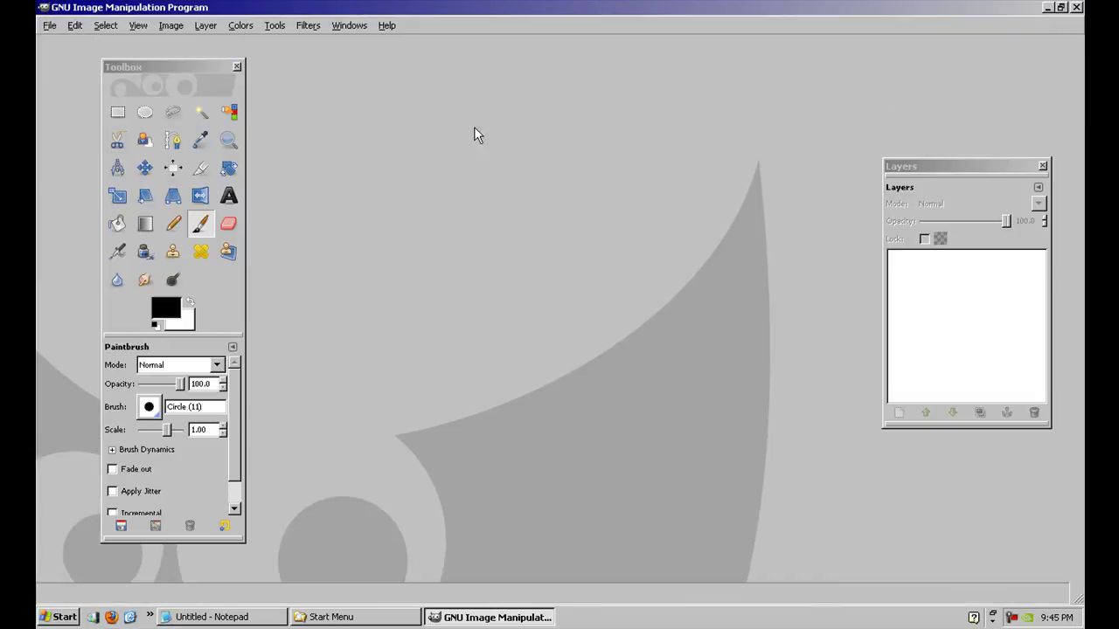
click(50, 26)
click(70, 43)
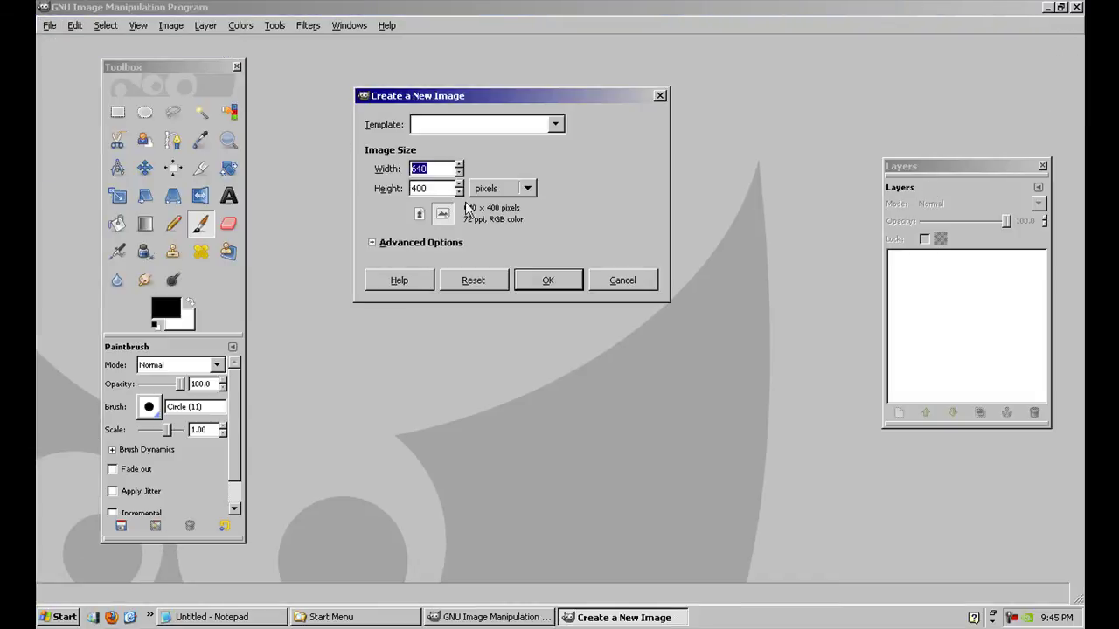
click(555, 125)
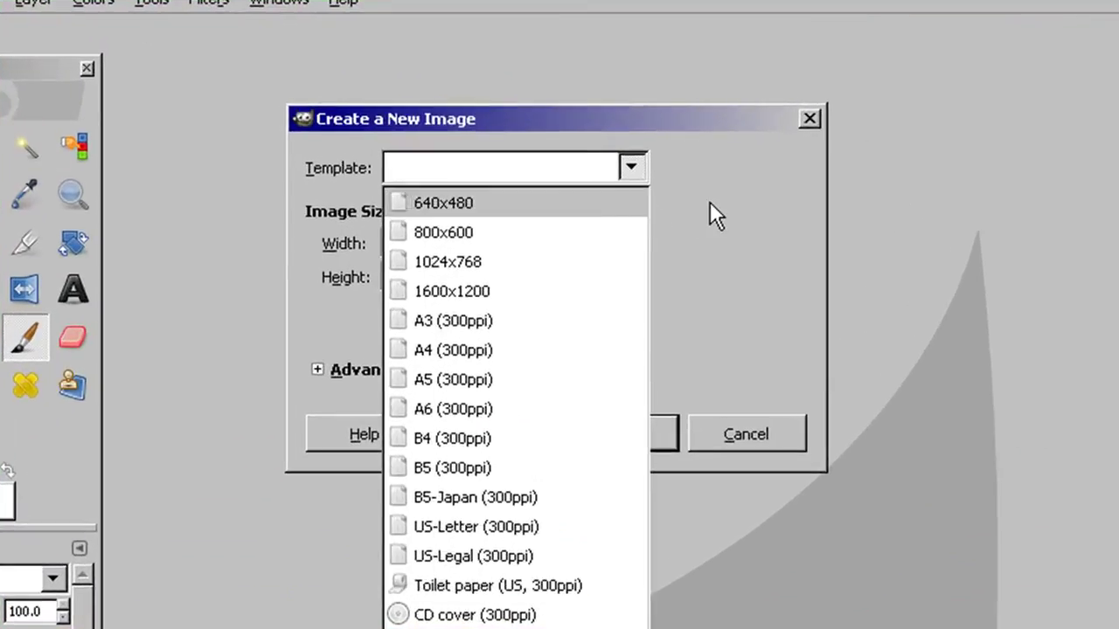
click(589, 146)
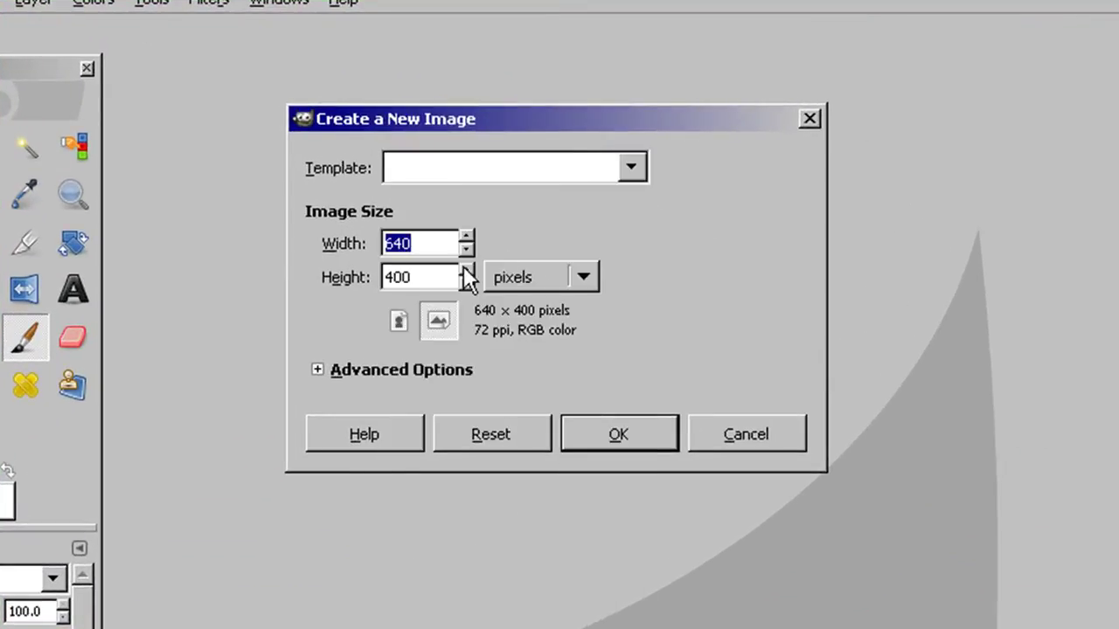
click(551, 287)
click(548, 317)
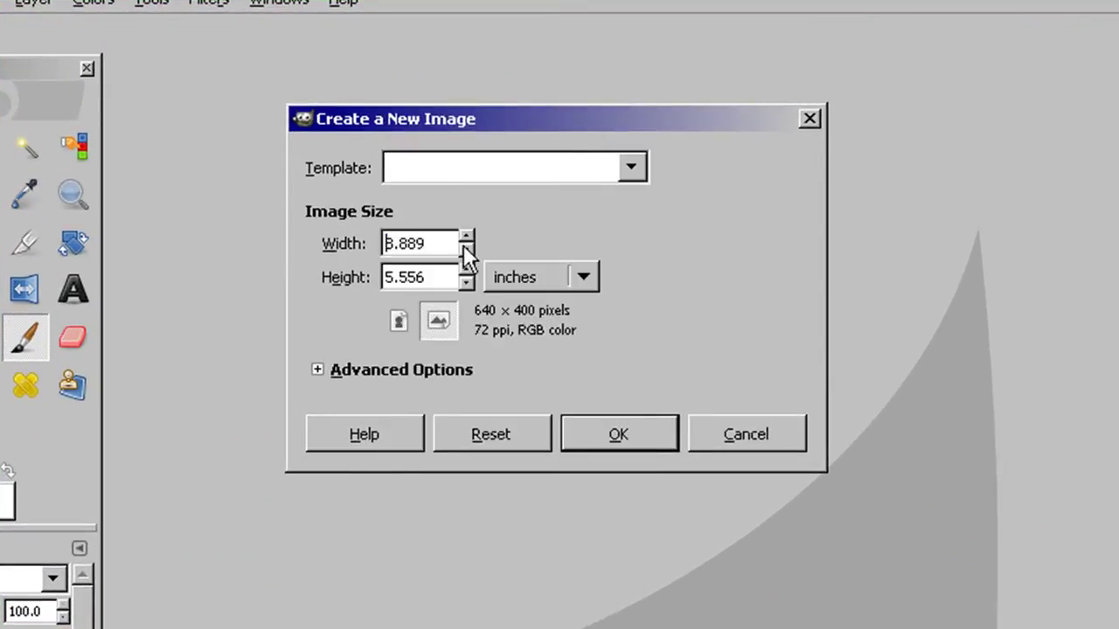
Set the new image's size to 11 inches wide by 8.5 inches high.
drag(444, 244, 299, 240)
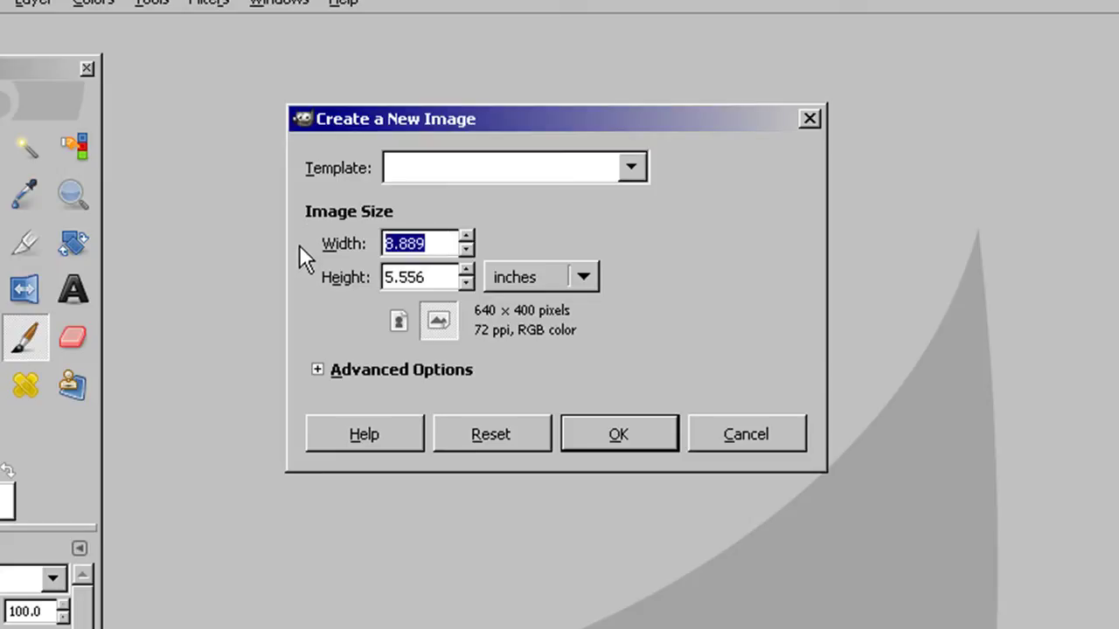
text(11)
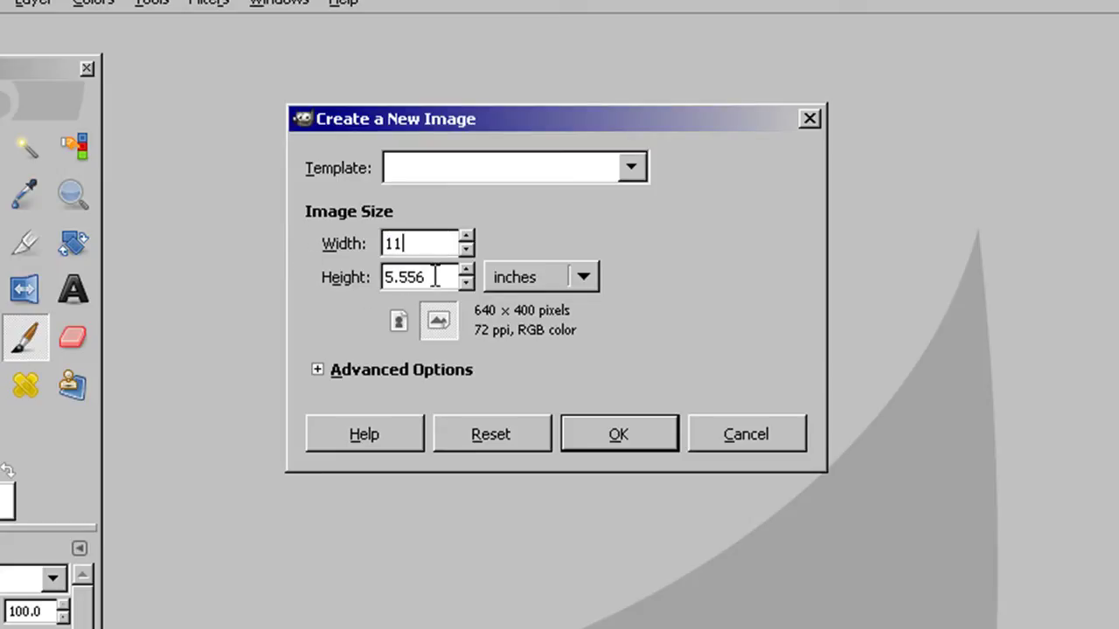
drag(437, 276, 365, 275)
text(8.5)
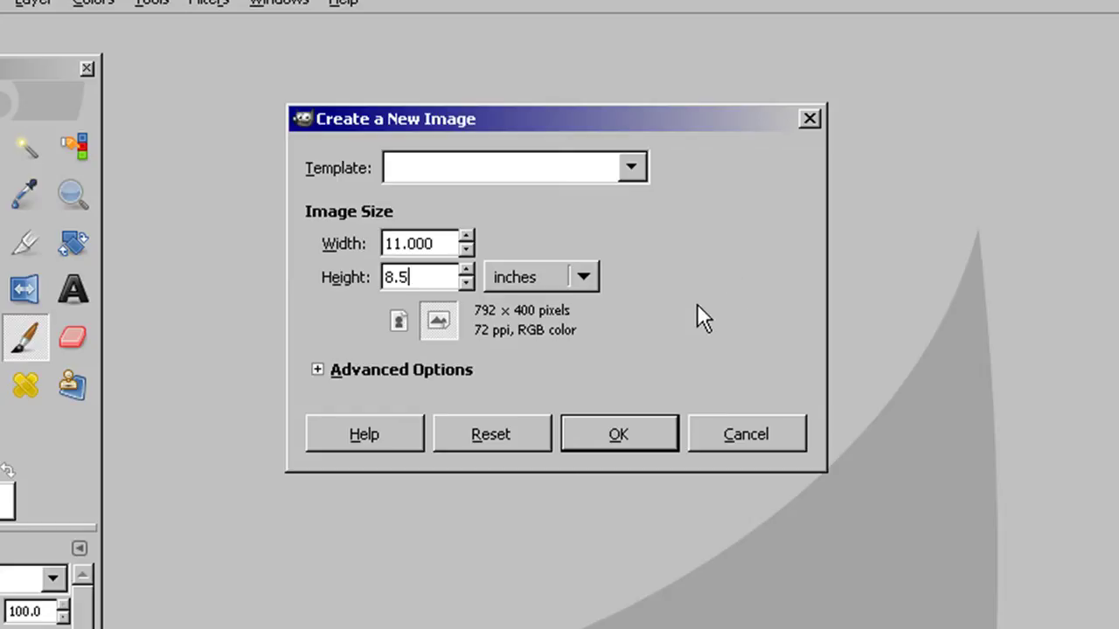
Try portrait orientation, return to landscape, and create the new image.
click(395, 324)
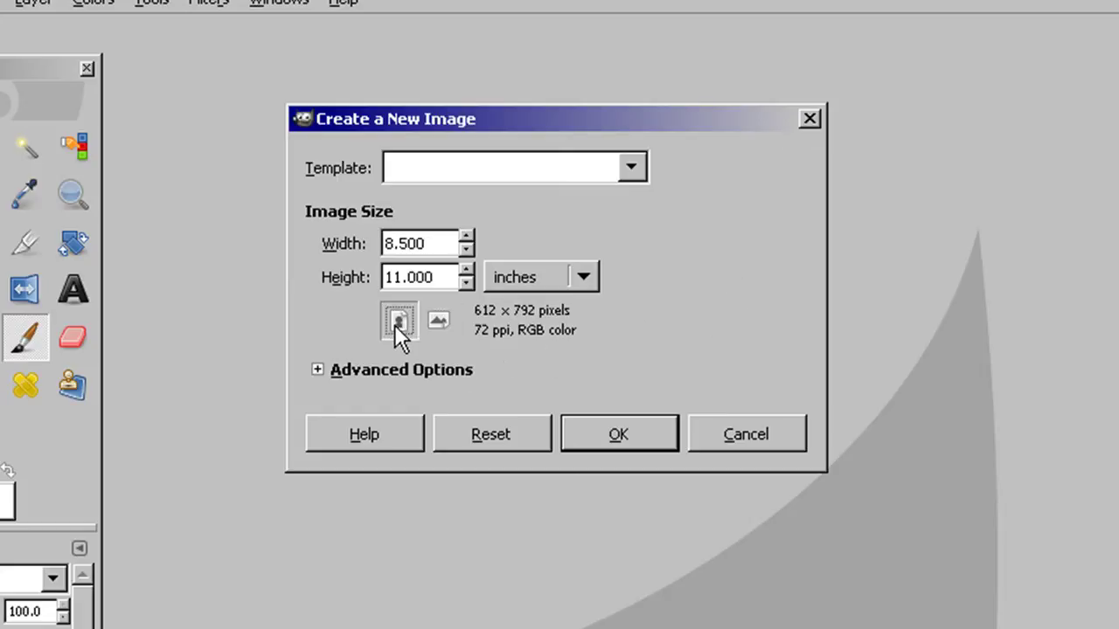
click(439, 326)
click(398, 326)
click(438, 322)
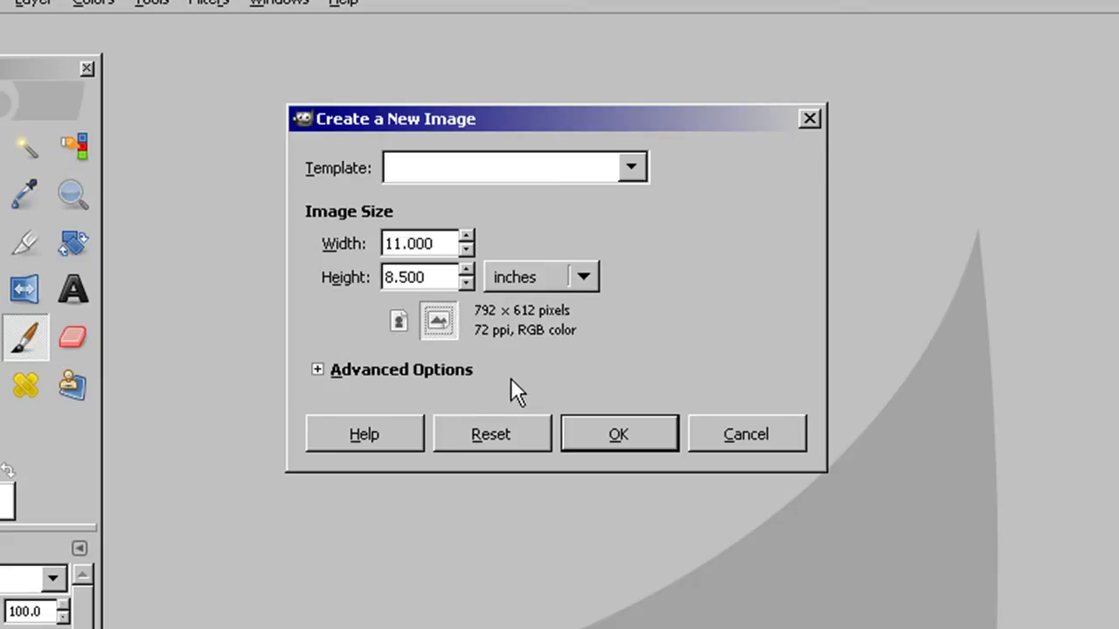
click(613, 433)
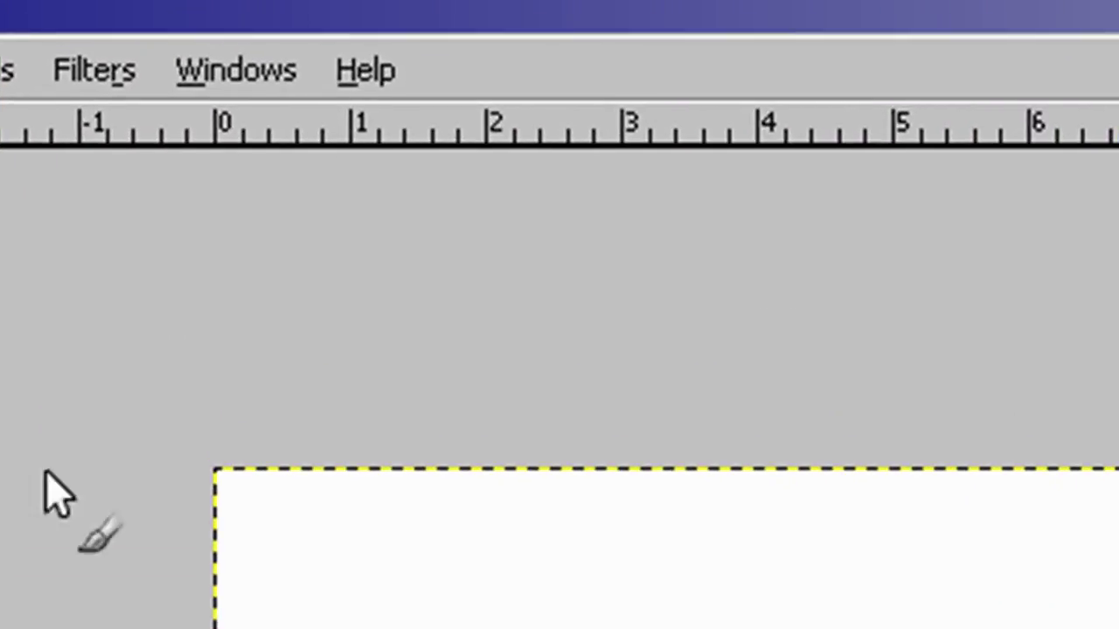
Place horizontal guides at 0.5 and 8 inches and vertical guides at 1.5 and 9.5 inches.
drag(568, 131, 544, 536)
drag(541, 56, 499, 580)
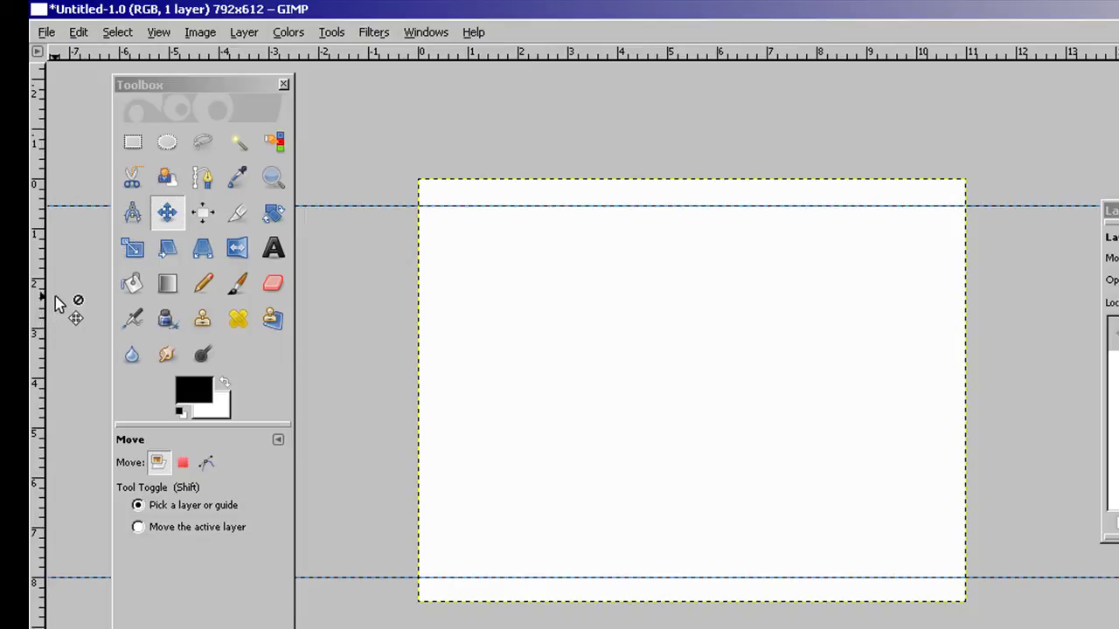
drag(41, 305, 967, 305)
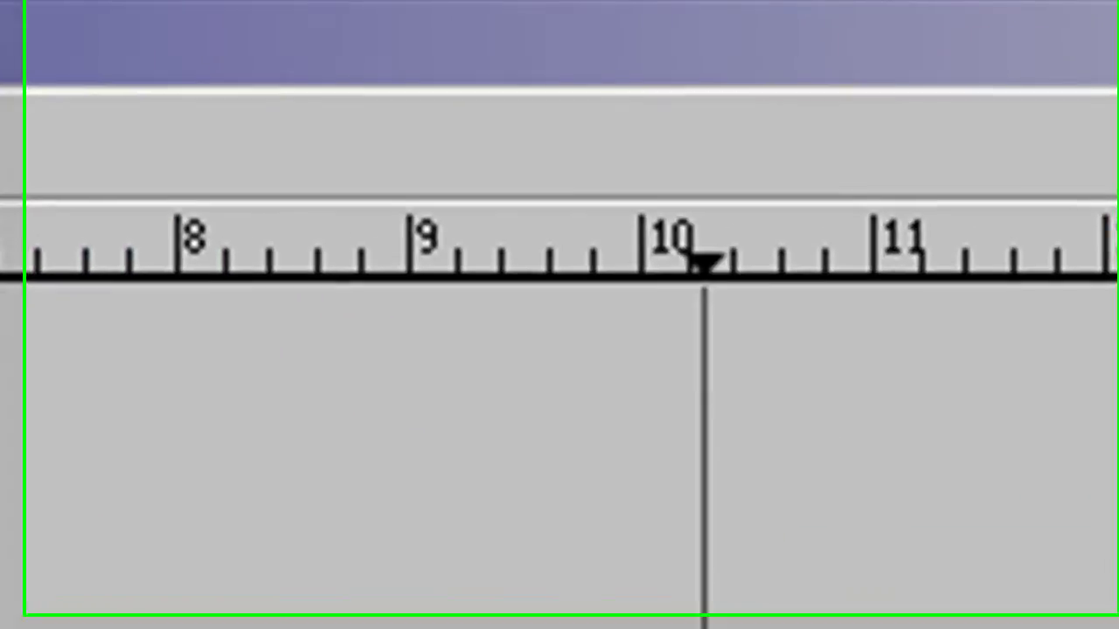
drag(642, 267, 518, 267)
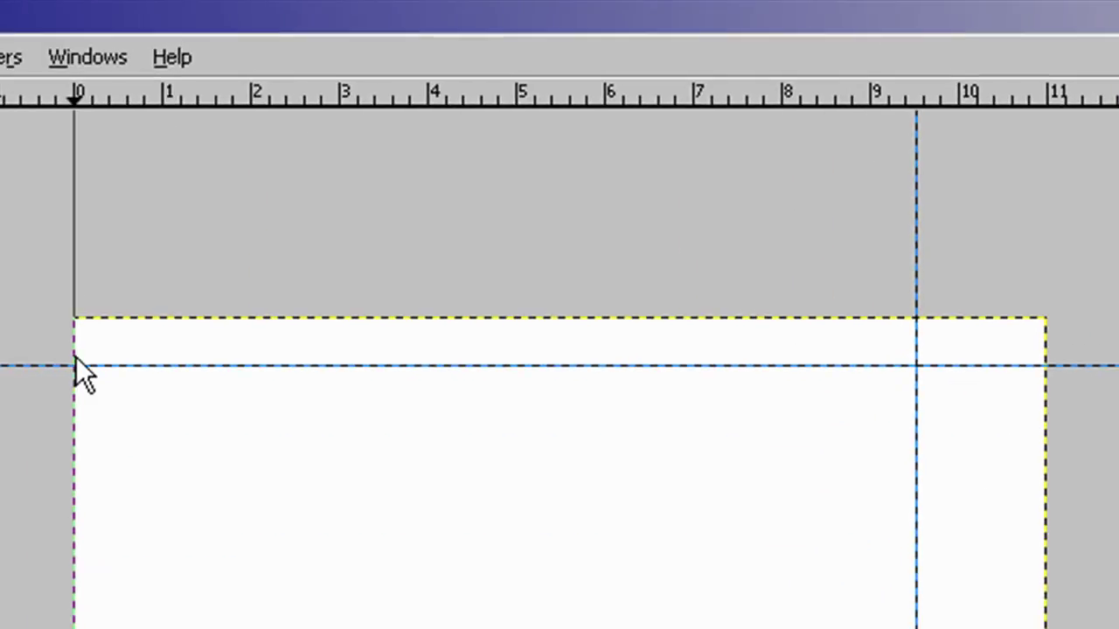
drag(76, 357, 209, 361)
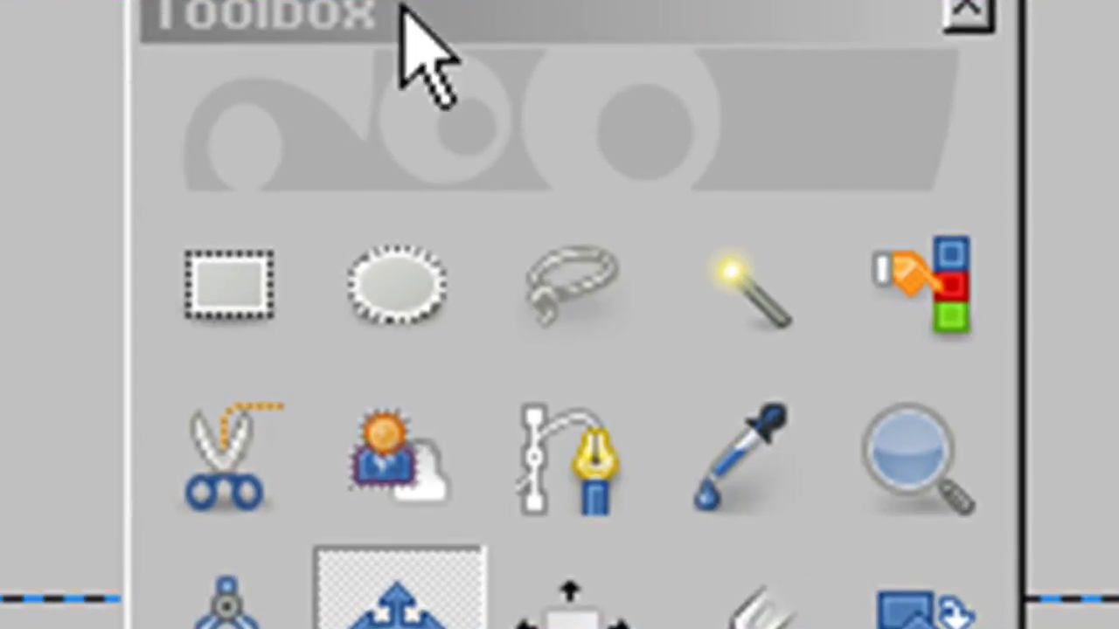
Make a circular selection about 7.4 inches across spanning the horizontal guides, and centre it between the vertical guides.
click(428, 327)
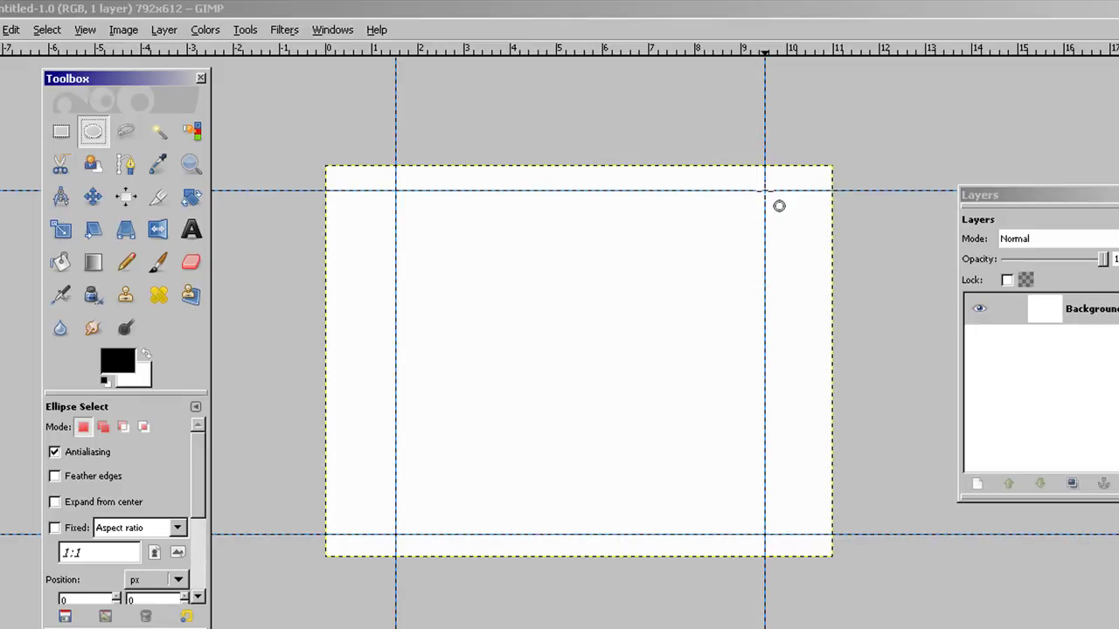
drag(765, 191, 420, 517)
key(shift)
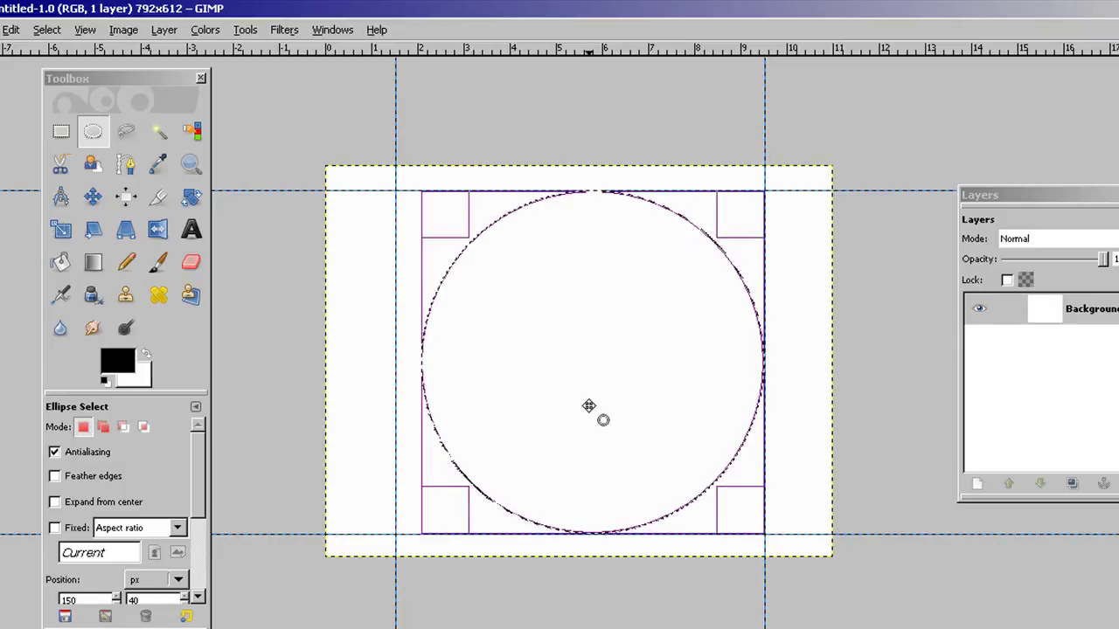
drag(580, 374, 569, 374)
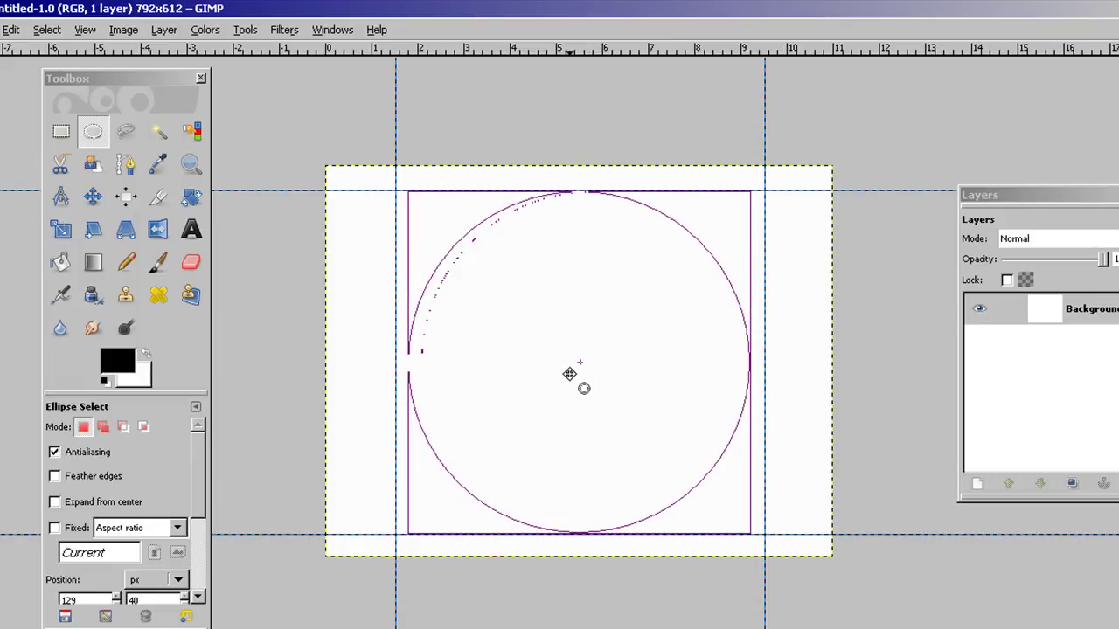
drag(569, 375, 569, 374)
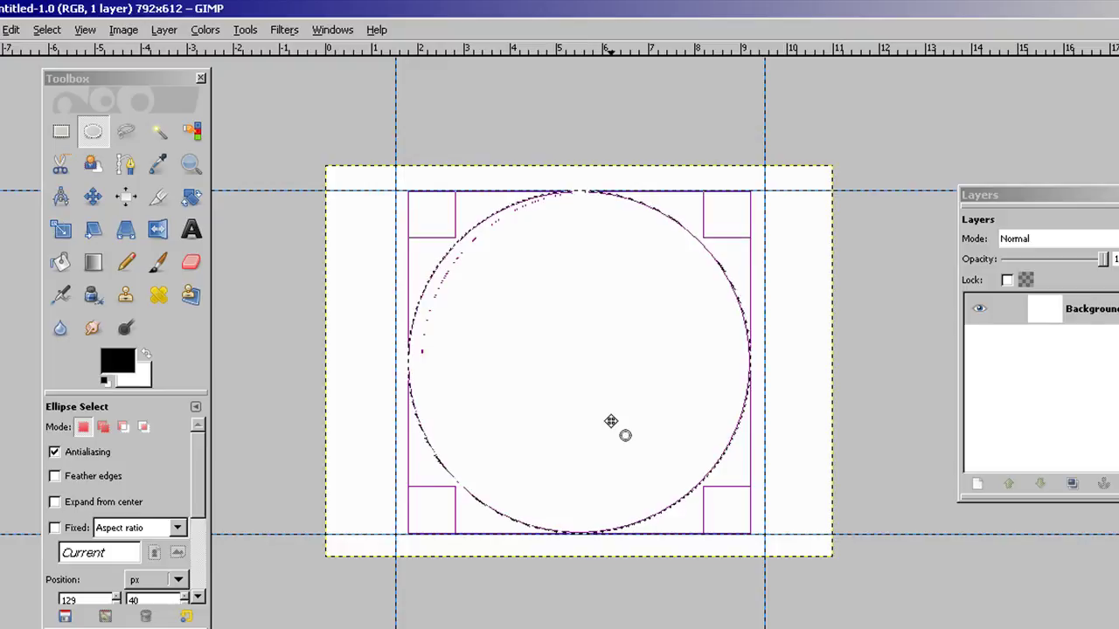
Add a new transparent layer named Color-border above the background.
click(1052, 378)
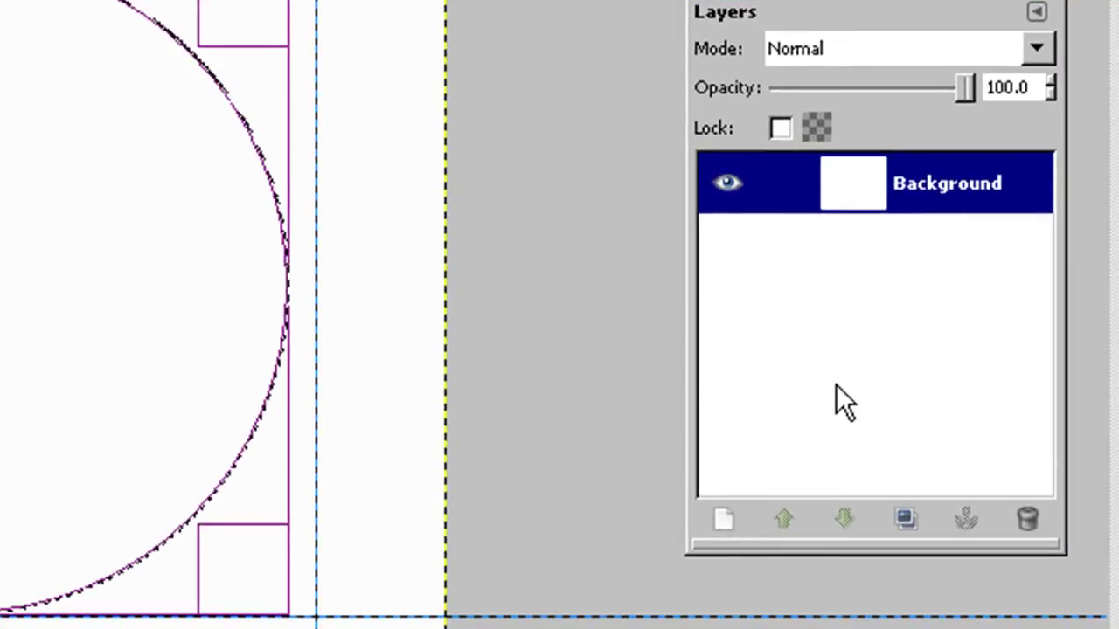
click(725, 517)
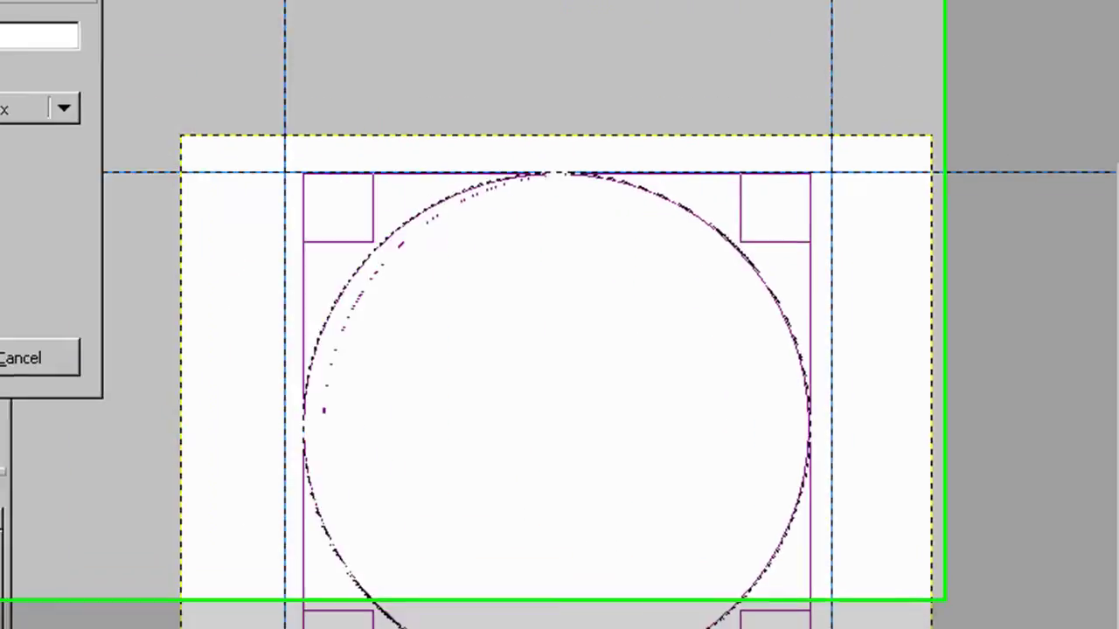
text(Color)
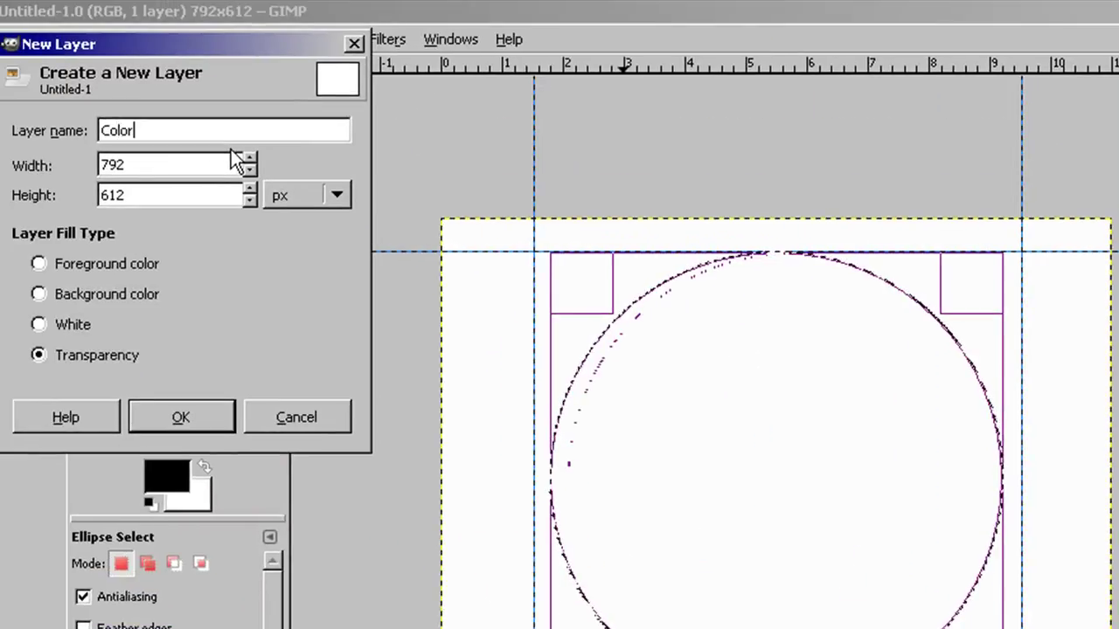
text(-border)
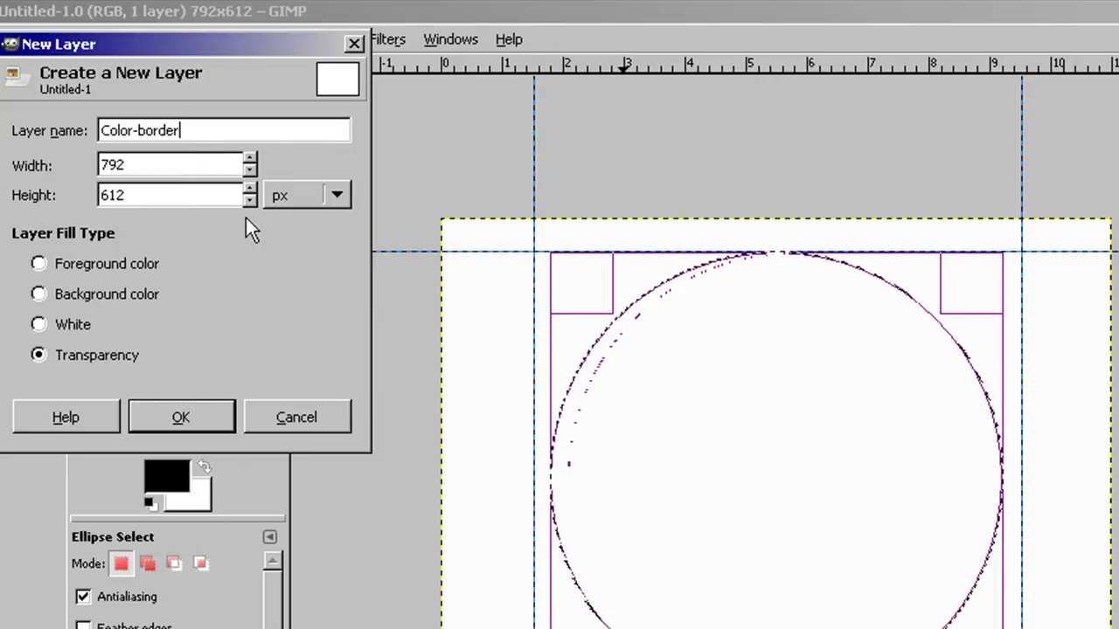
click(172, 419)
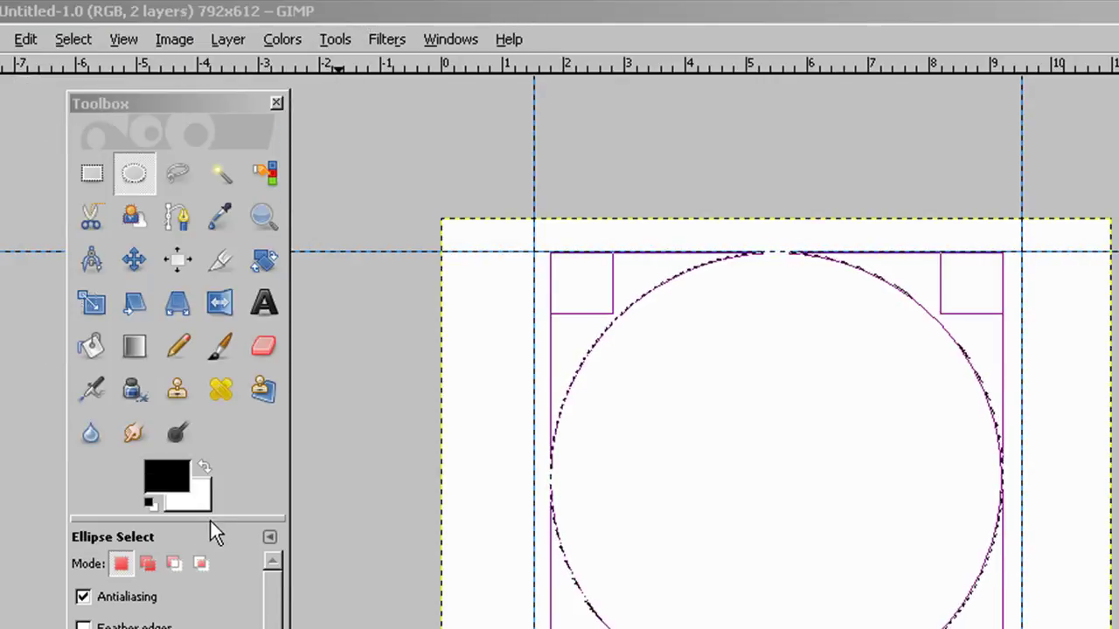
Set the foreground colour to yellow (f9e159) and bucket-fill the circular selection on the new layer.
click(93, 348)
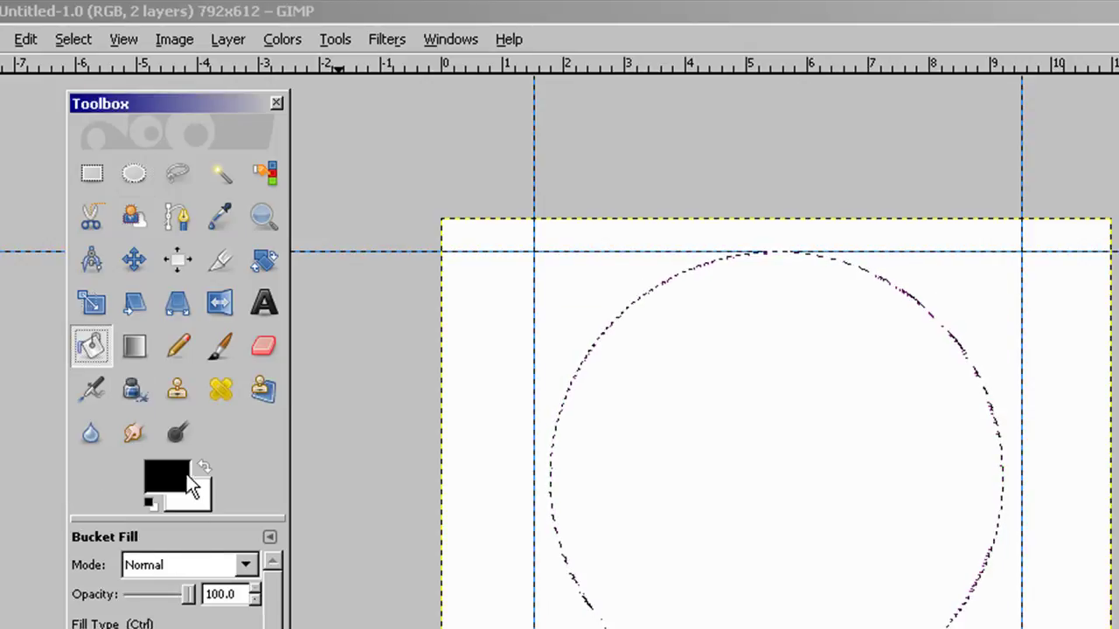
click(172, 483)
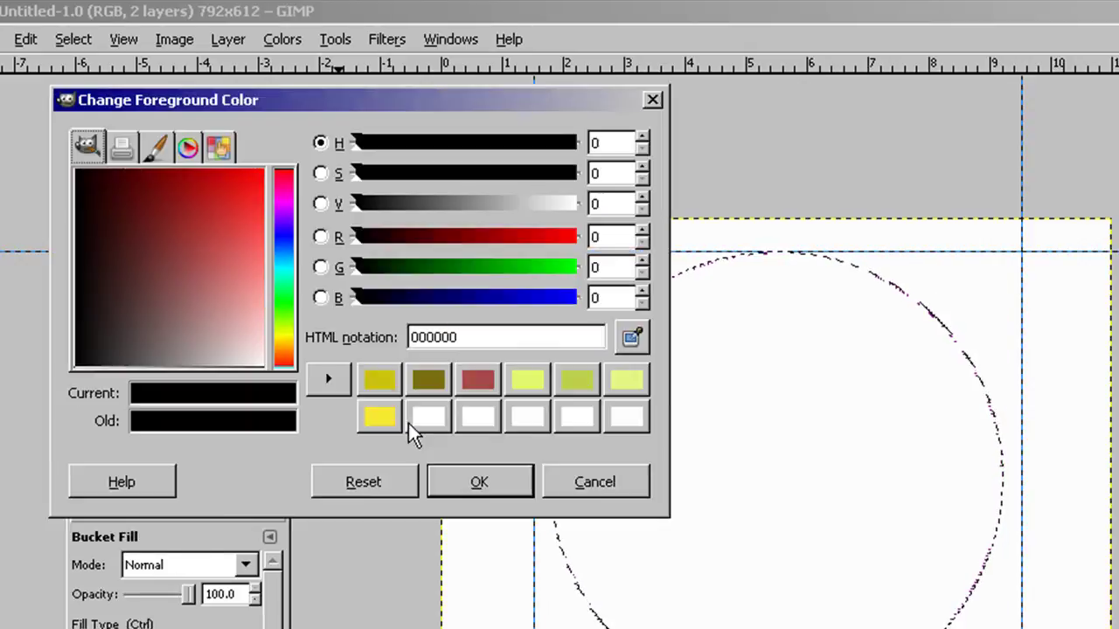
click(284, 340)
click(259, 241)
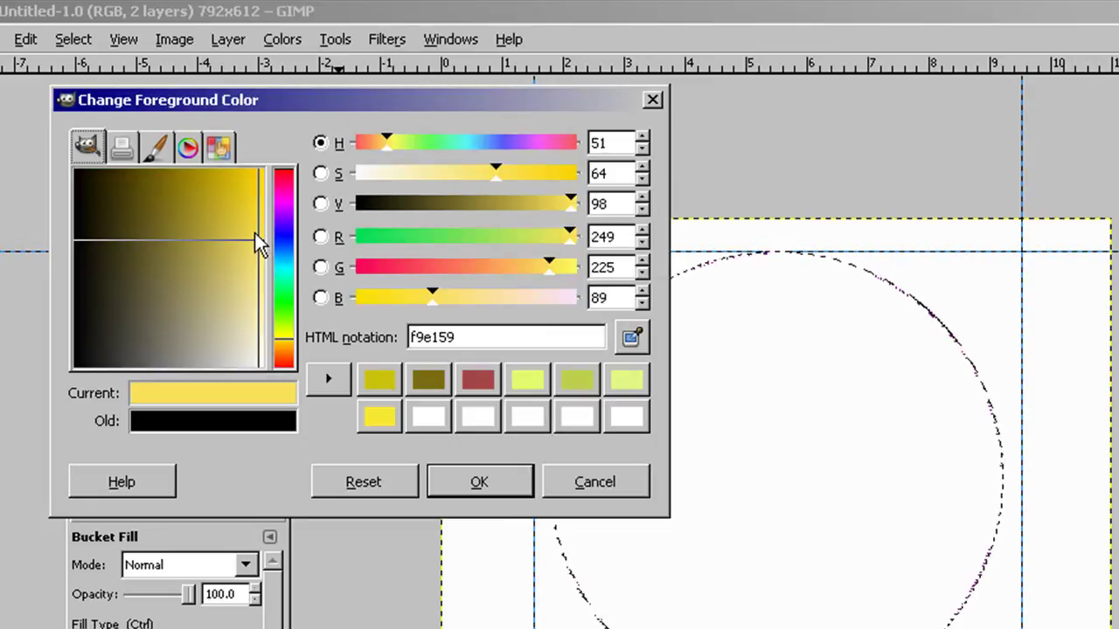
click(481, 476)
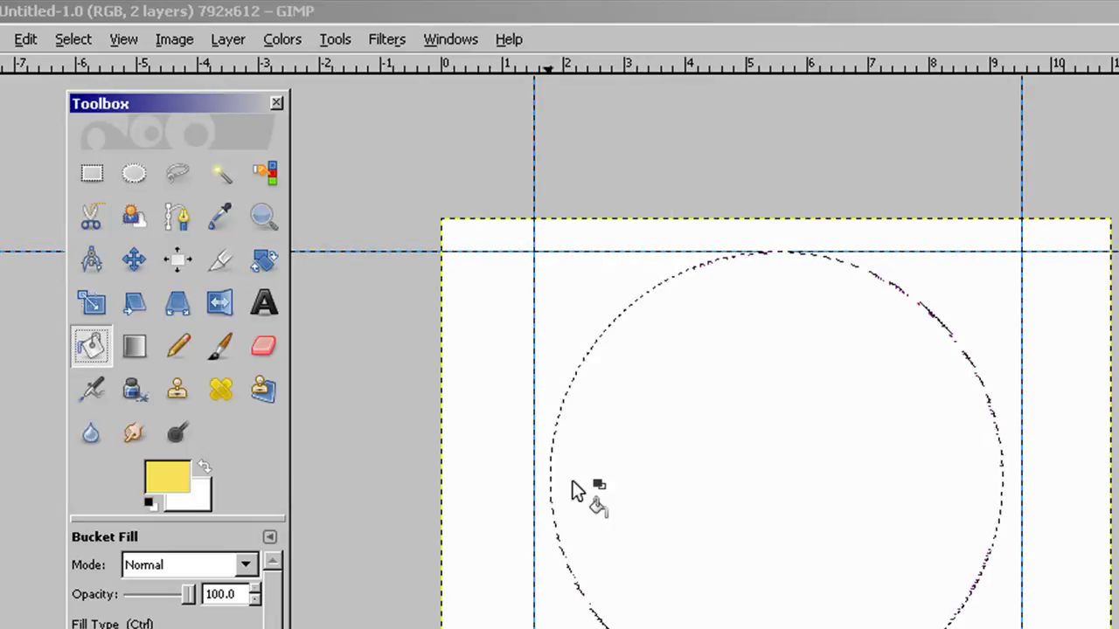
click(644, 480)
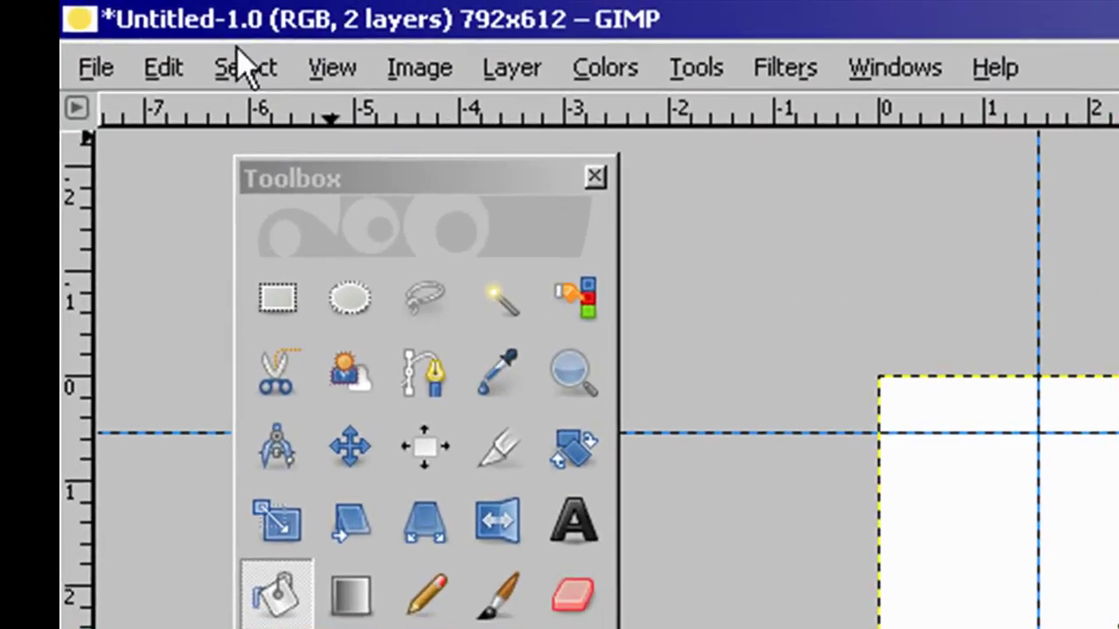
click(328, 71)
mouse_move(223, 72)
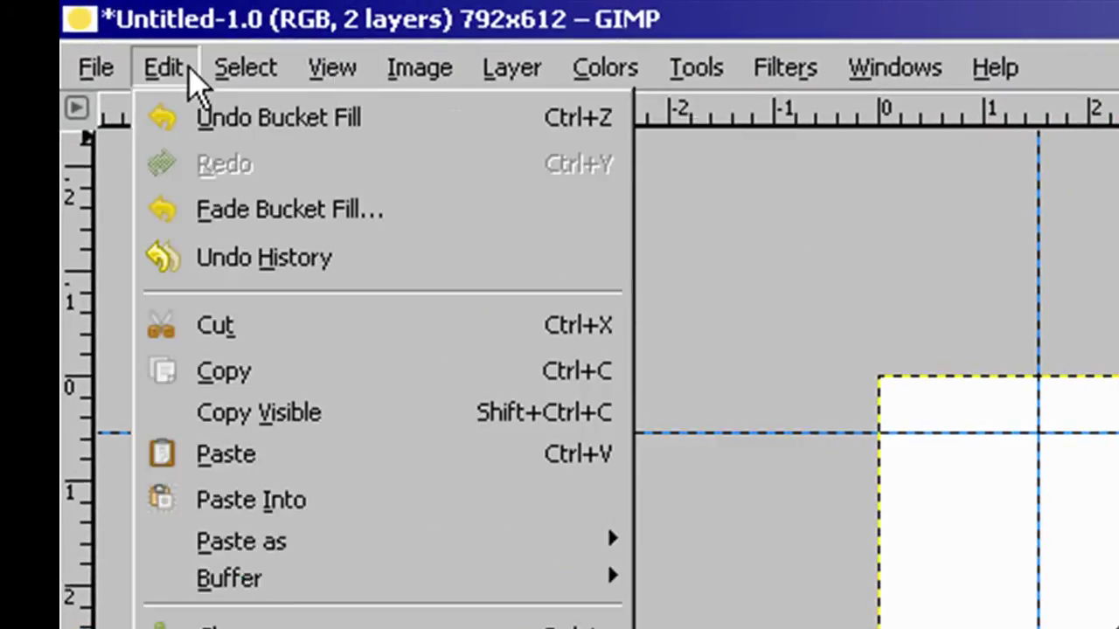
click(275, 172)
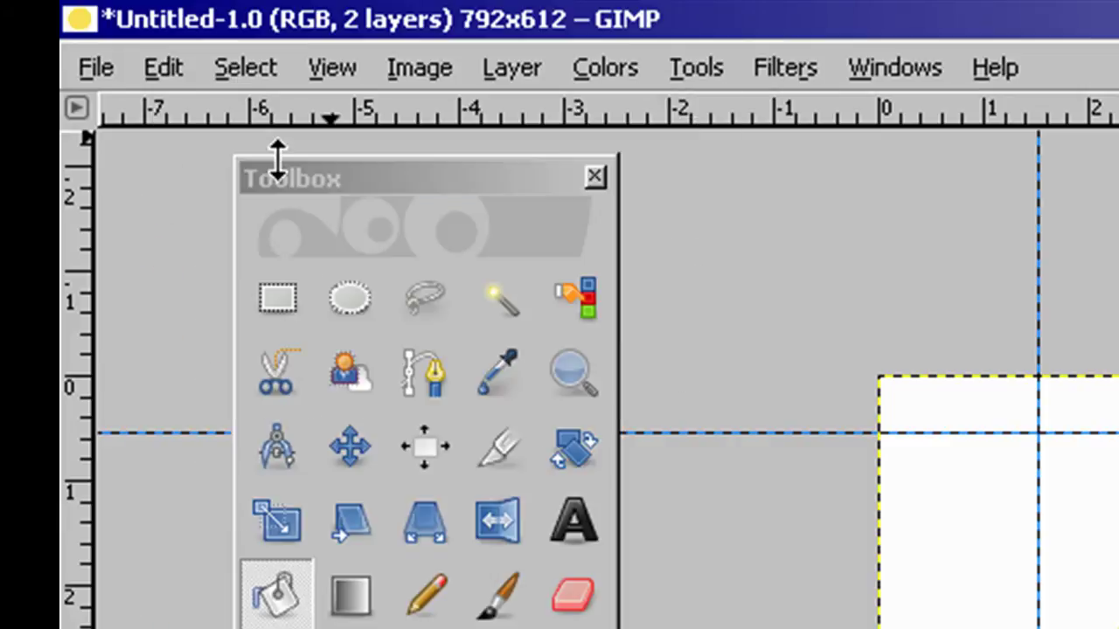
Open the photo IMG_9251.JPG from the My Pictures folder as a separate image.
click(98, 69)
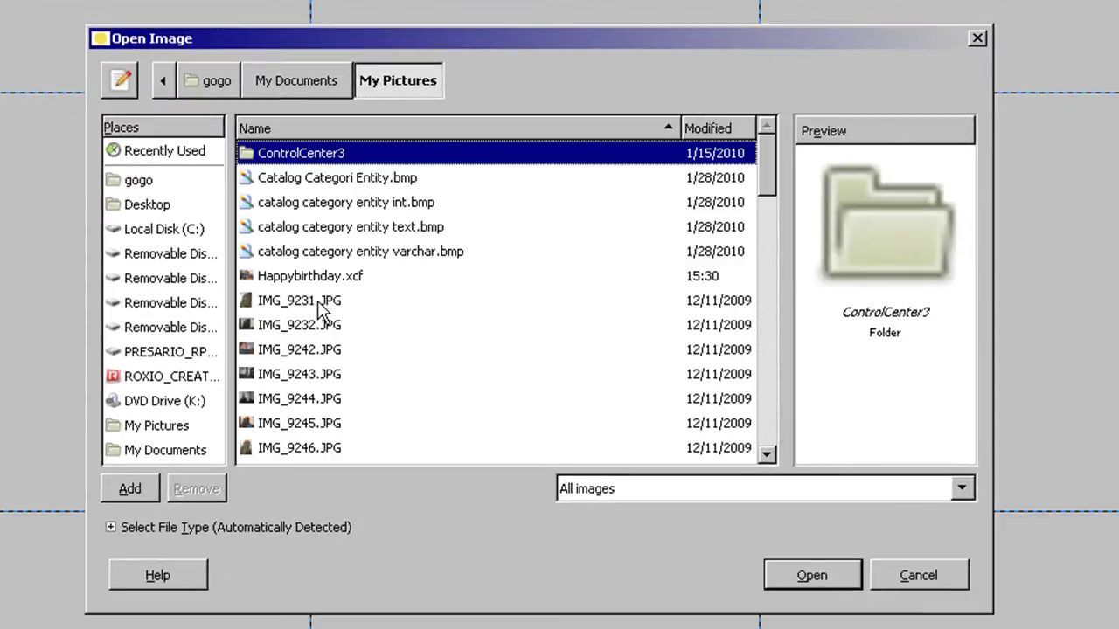
click(307, 301)
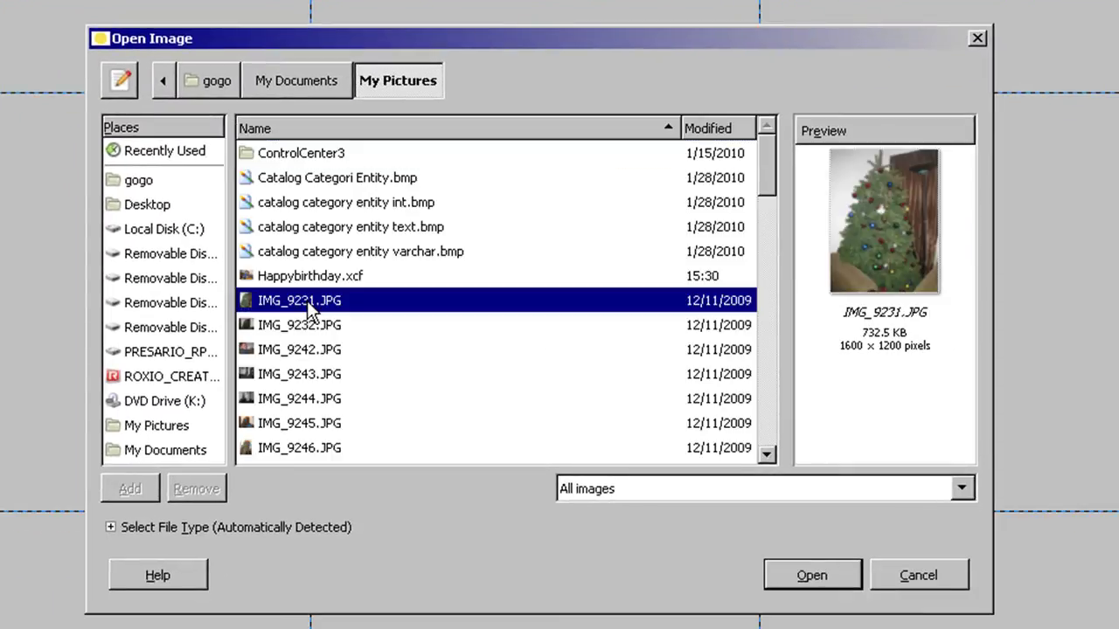
key(Down)
key(Down)
key(Down)
key(Down)
key(Down)
key(Down)
key(Down)
key(Down)
key(Down)
key(Down)
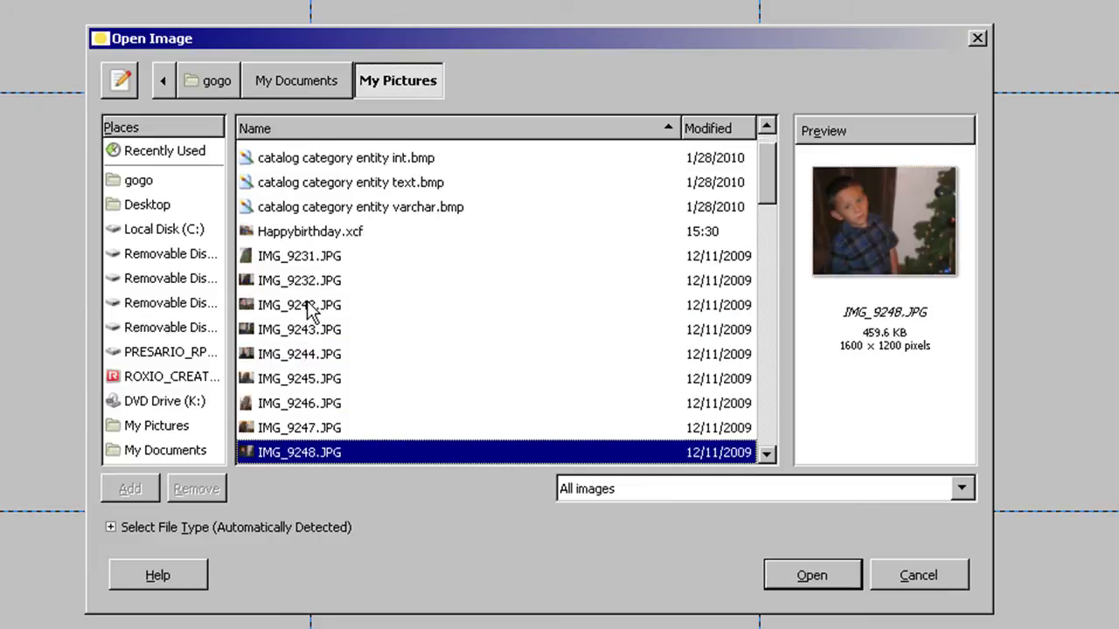
click(560, 427)
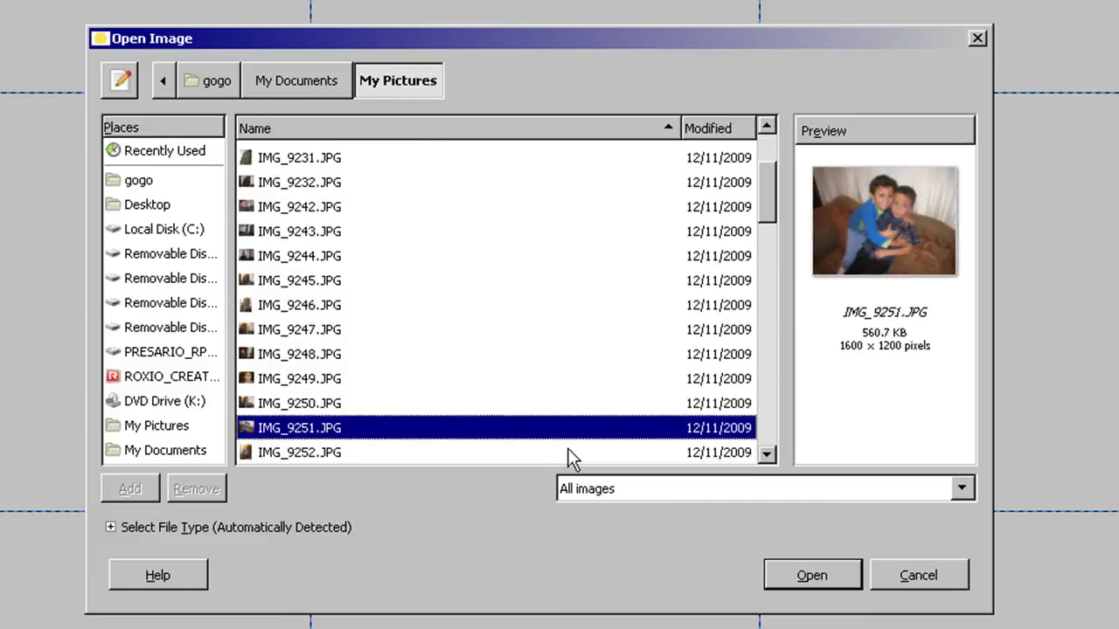
click(818, 575)
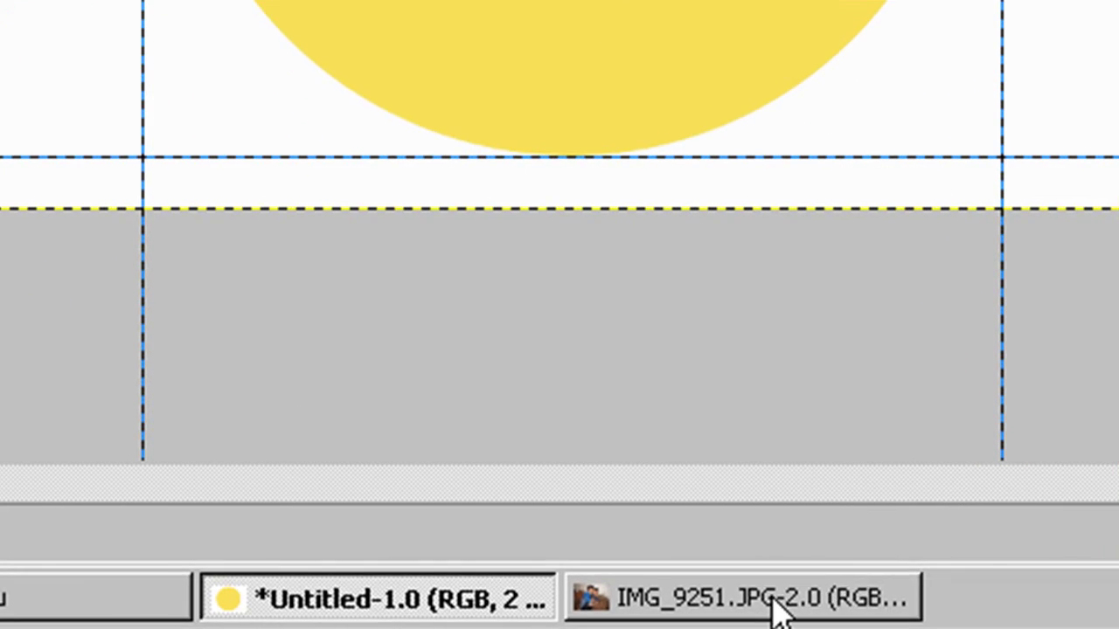
Scale the IMG_9251.JPG photo to a height of 8.5 inches, keeping its proportions.
click(776, 603)
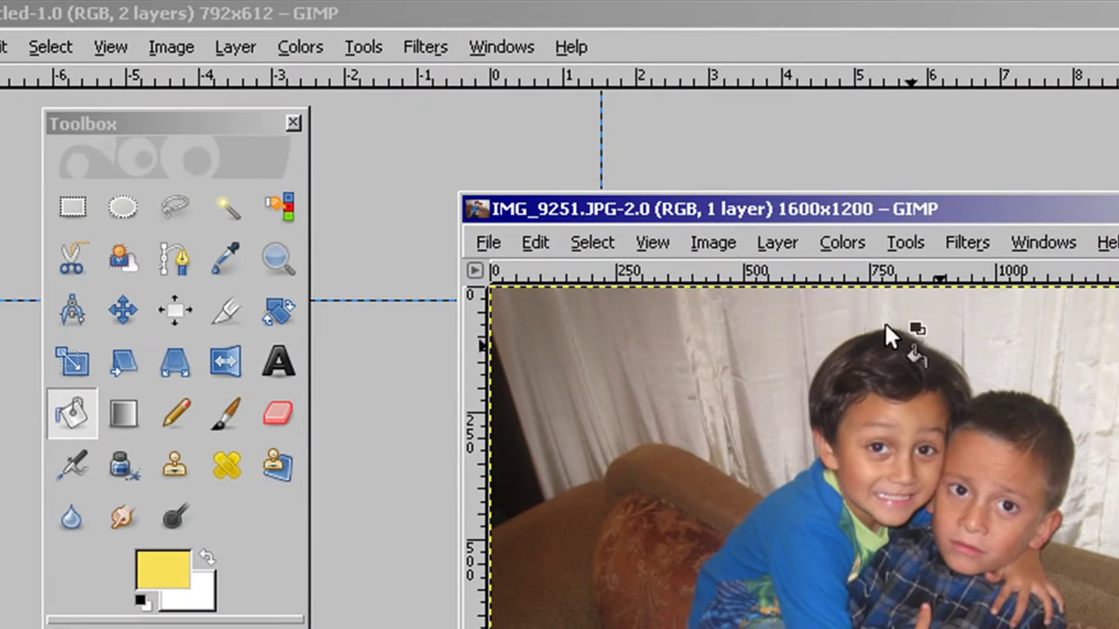
click(672, 245)
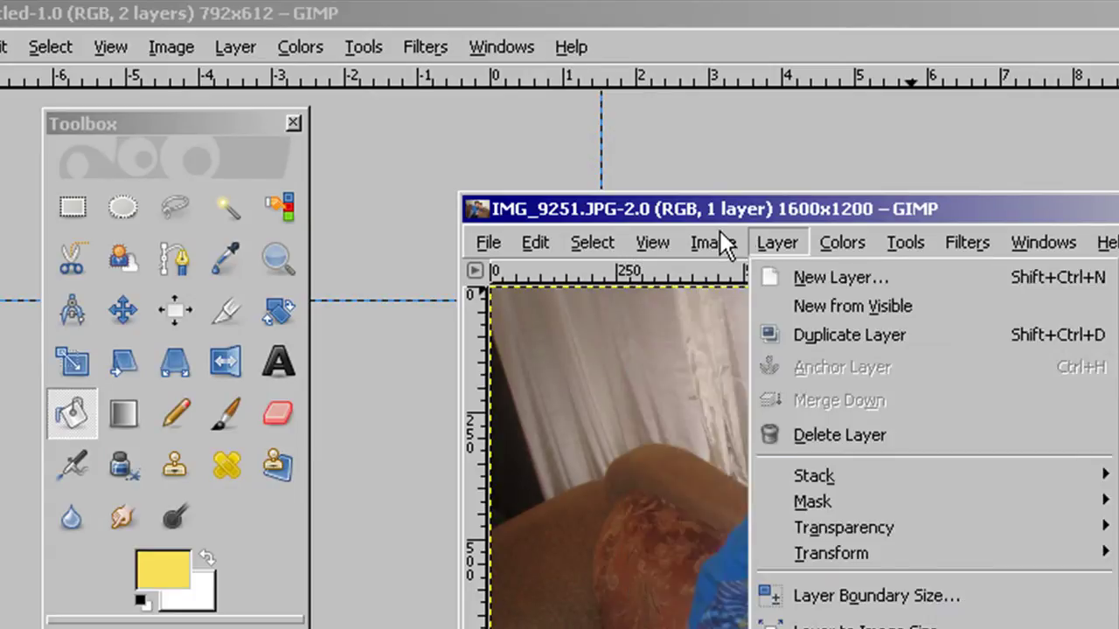
mouse_move(713, 243)
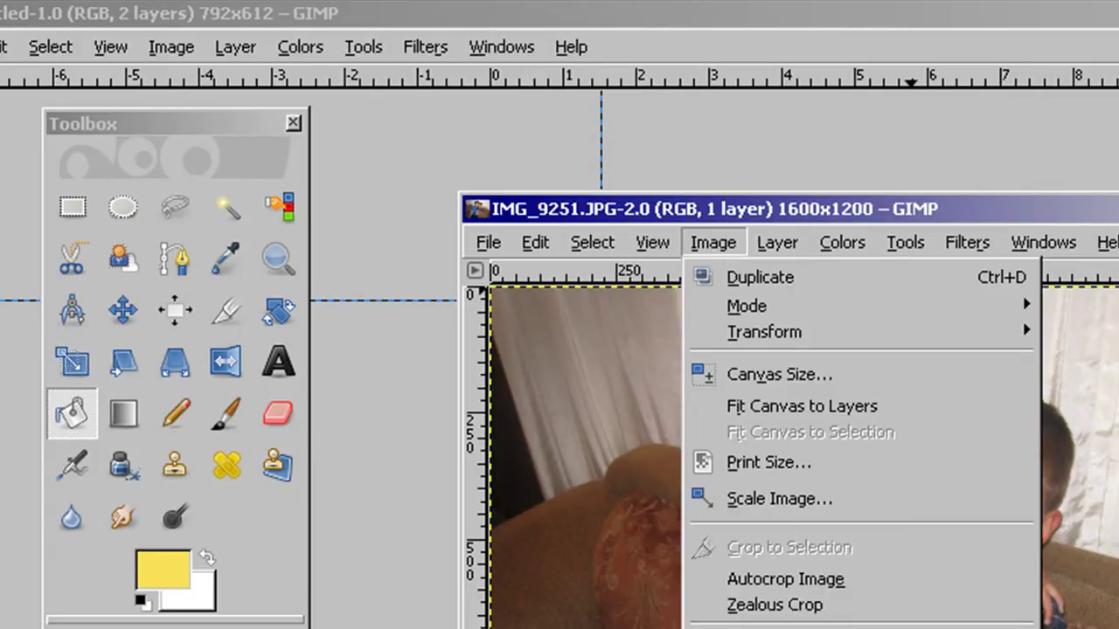
click(851, 498)
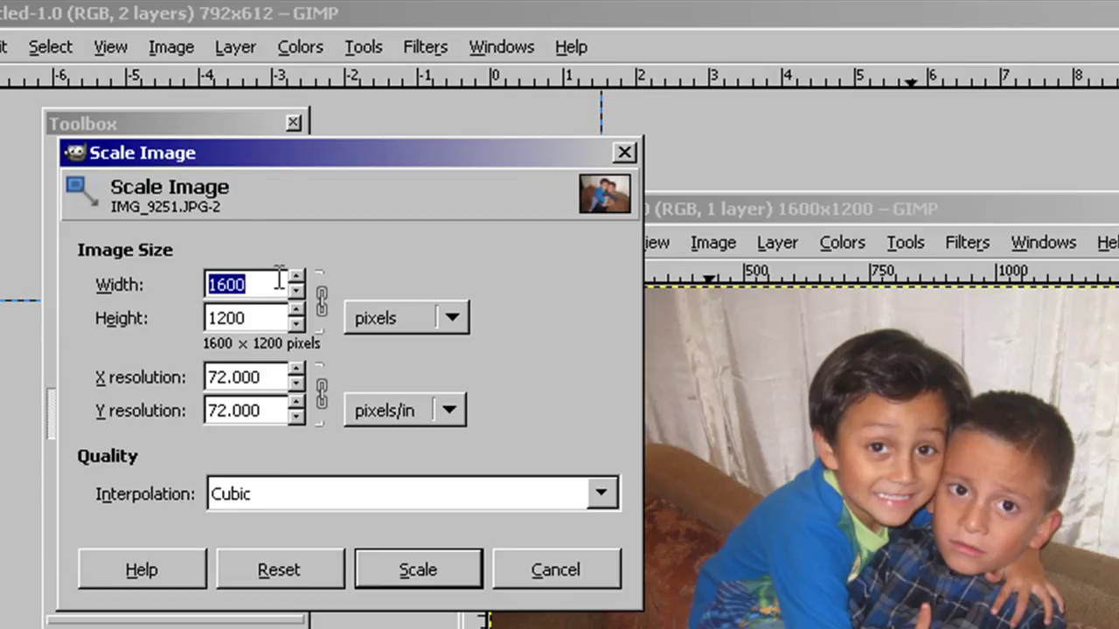
click(402, 319)
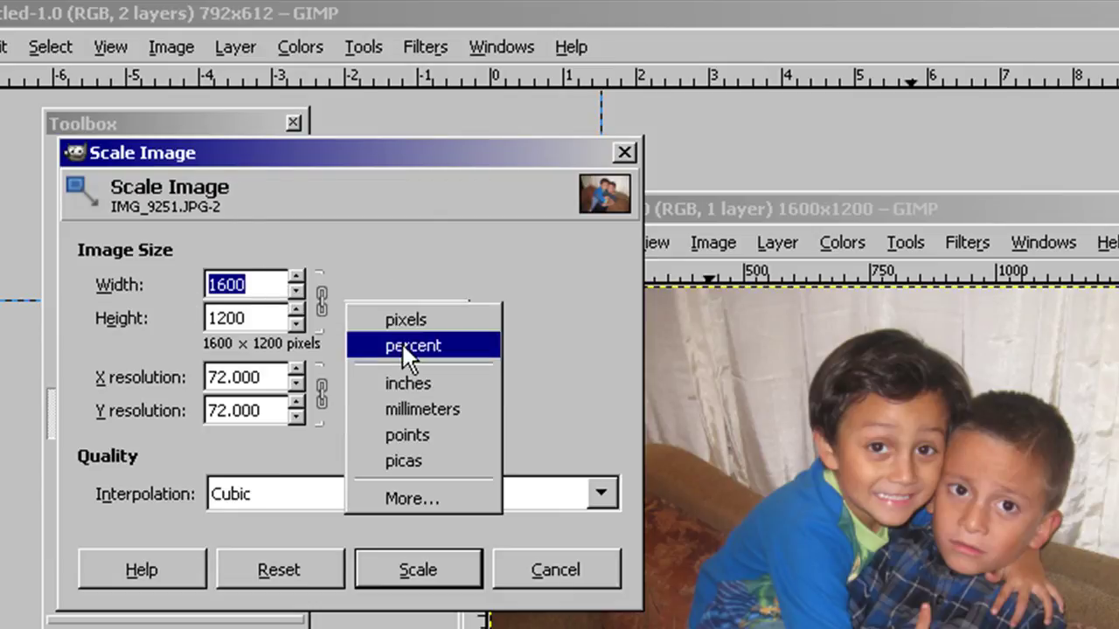
click(413, 383)
drag(267, 288, 173, 294)
text(11)
drag(253, 318, 204, 318)
text(8.5)
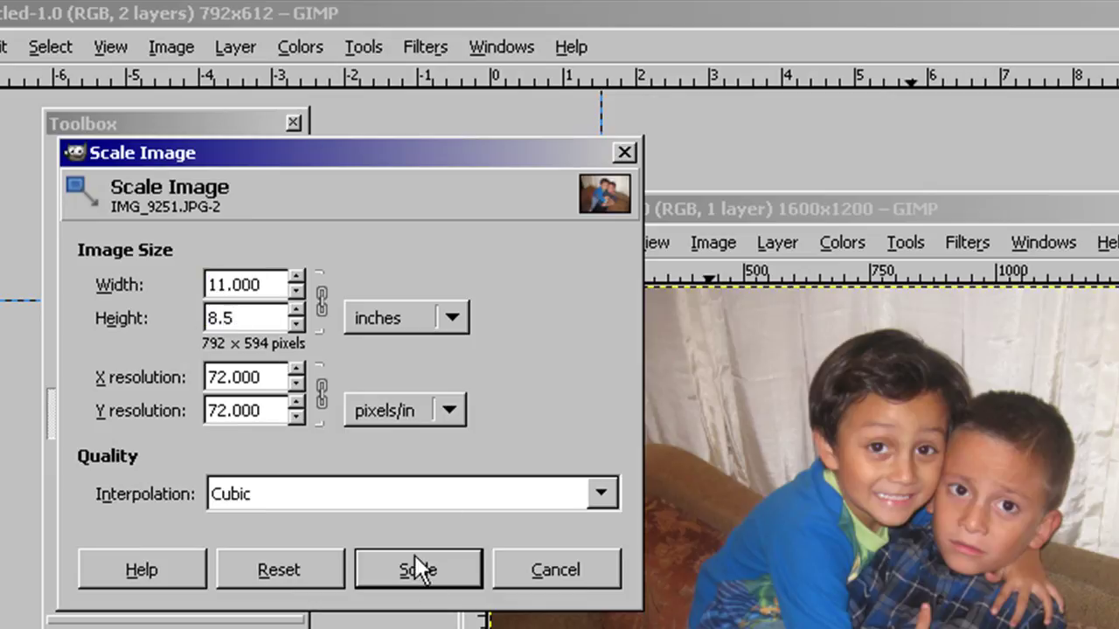
click(441, 568)
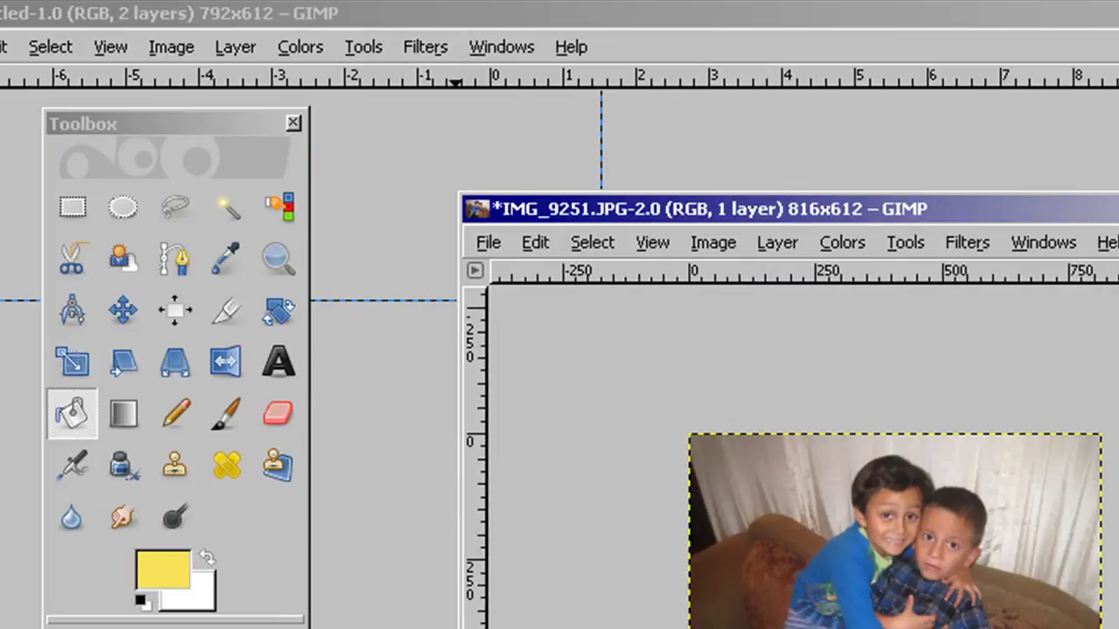
Make a circular selection about 530 pixels across around the two boys and centre it horizontally on the photo.
click(121, 208)
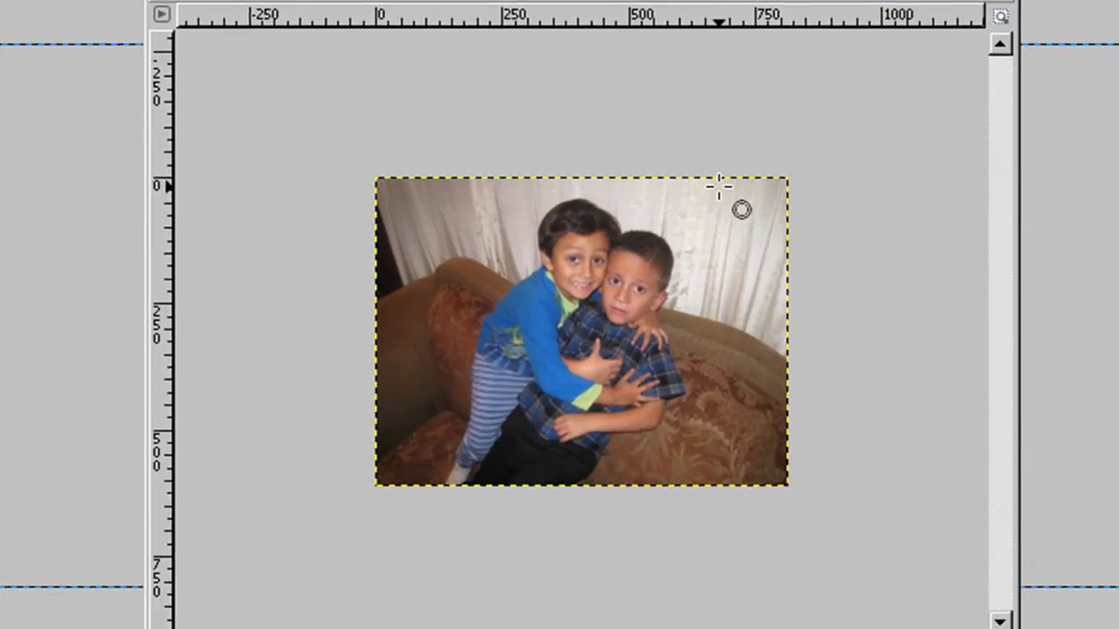
drag(703, 198, 447, 466)
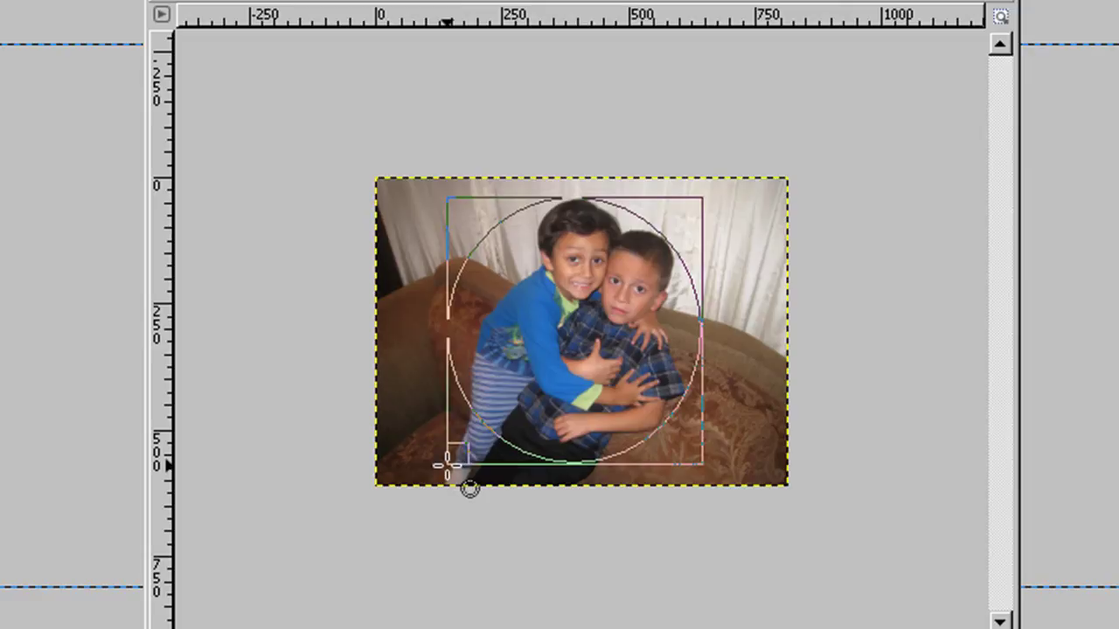
key(shift)
drag(446, 466, 449, 468)
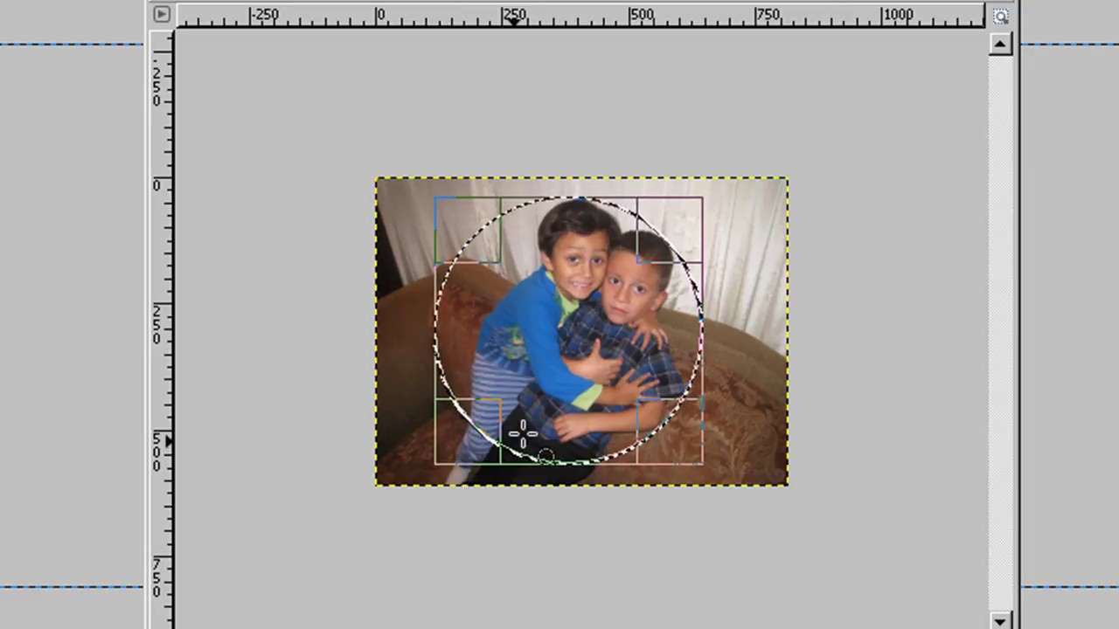
drag(572, 340, 585, 341)
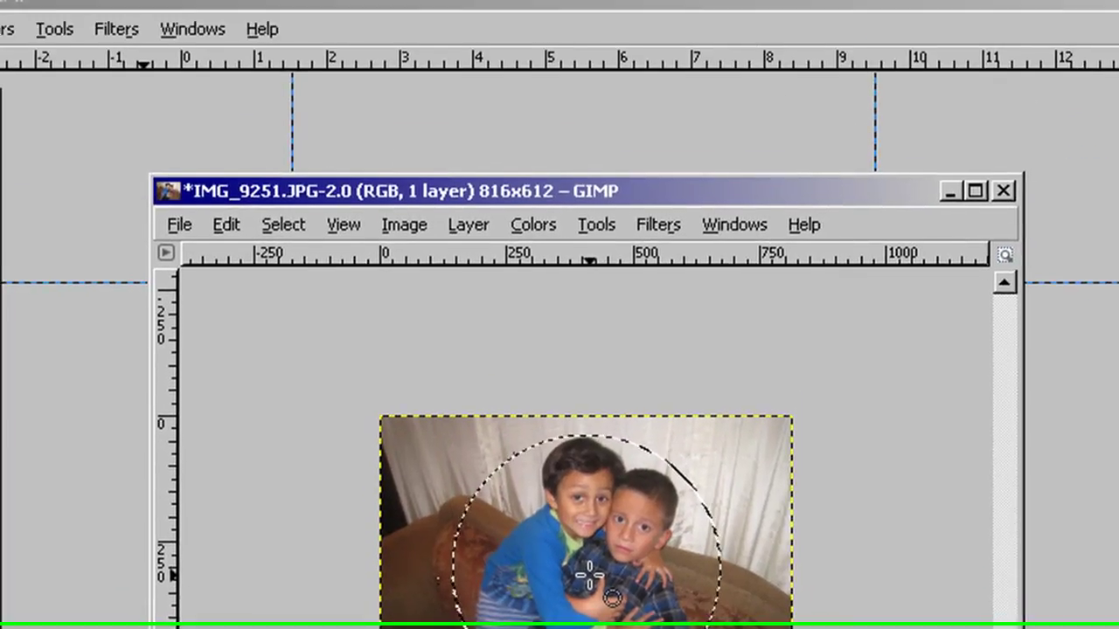
click(584, 577)
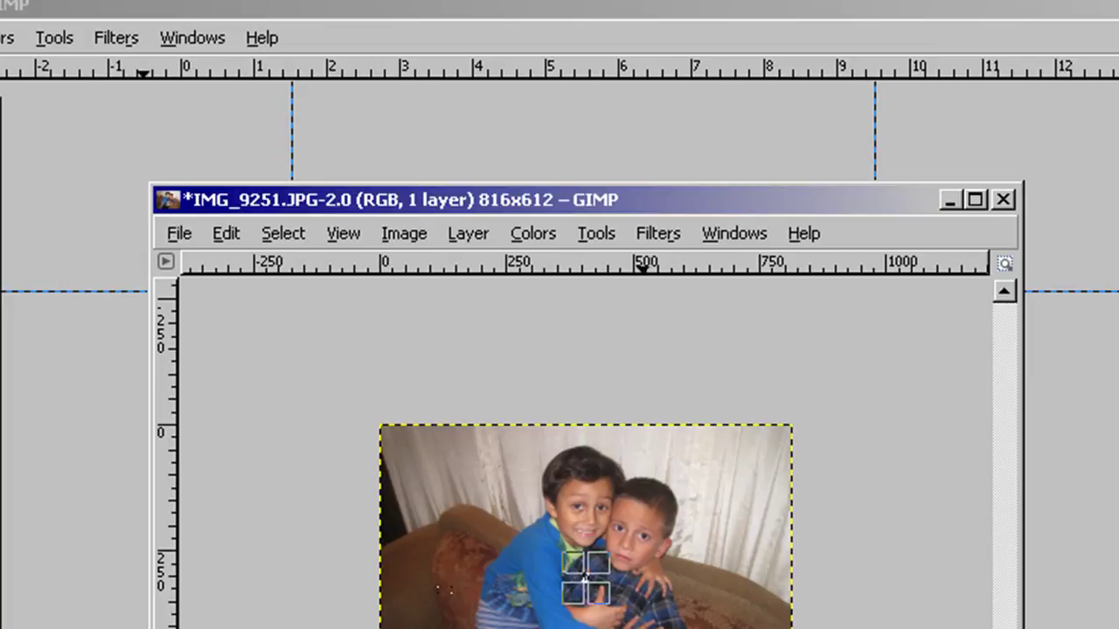
key(ctrl+z)
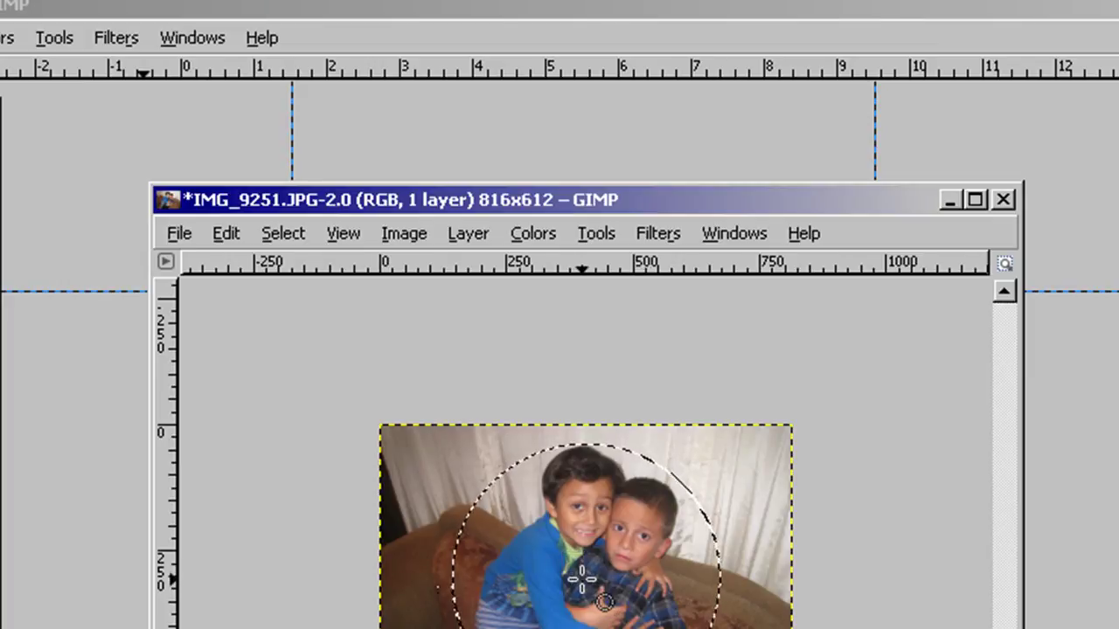
drag(581, 577, 581, 511)
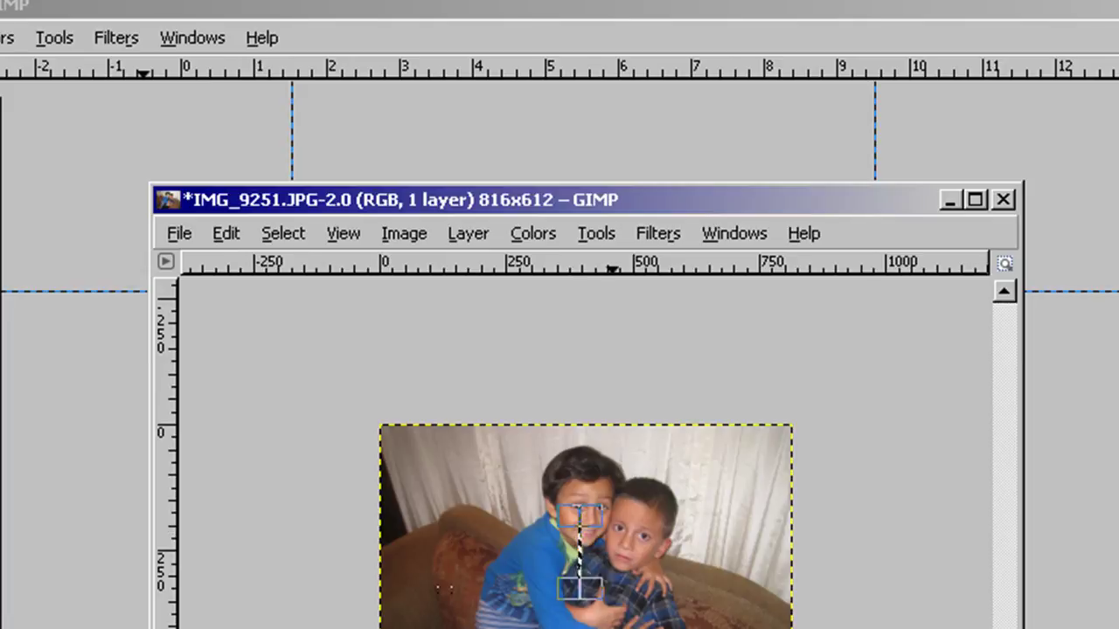
key(Return)
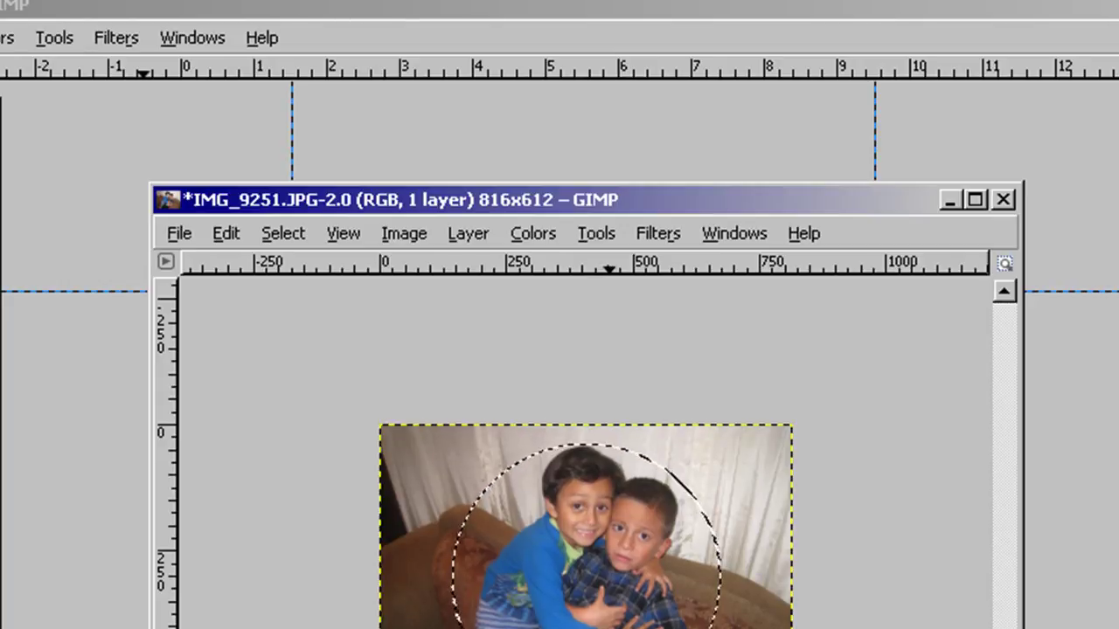
Refit the circular selection to about 510 pixels across around both boys and copy the selected area.
click(699, 450)
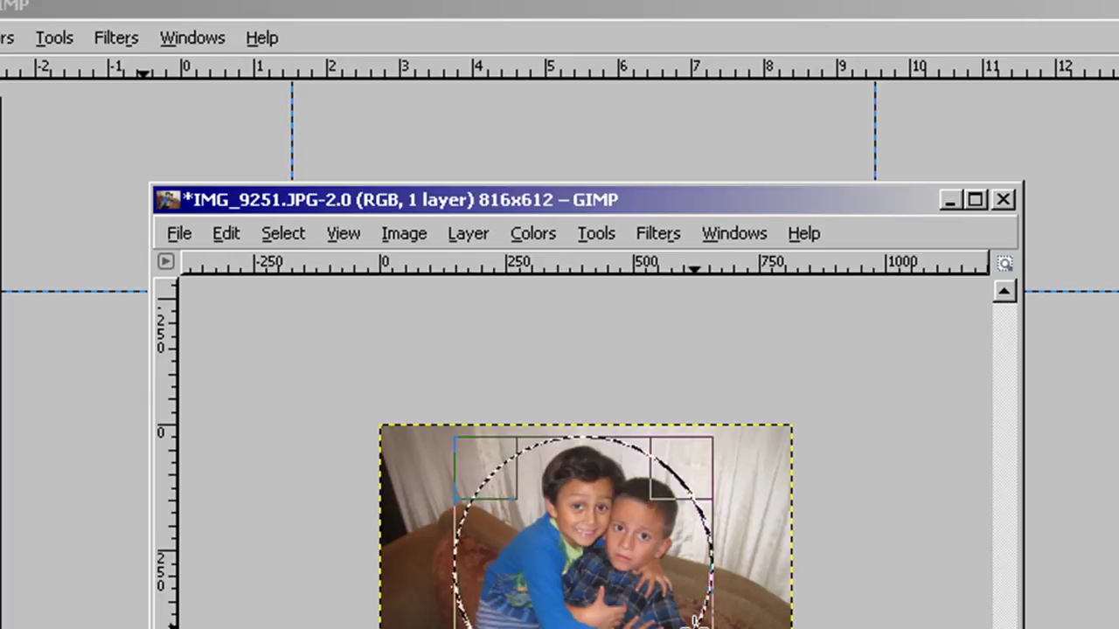
click(294, 236)
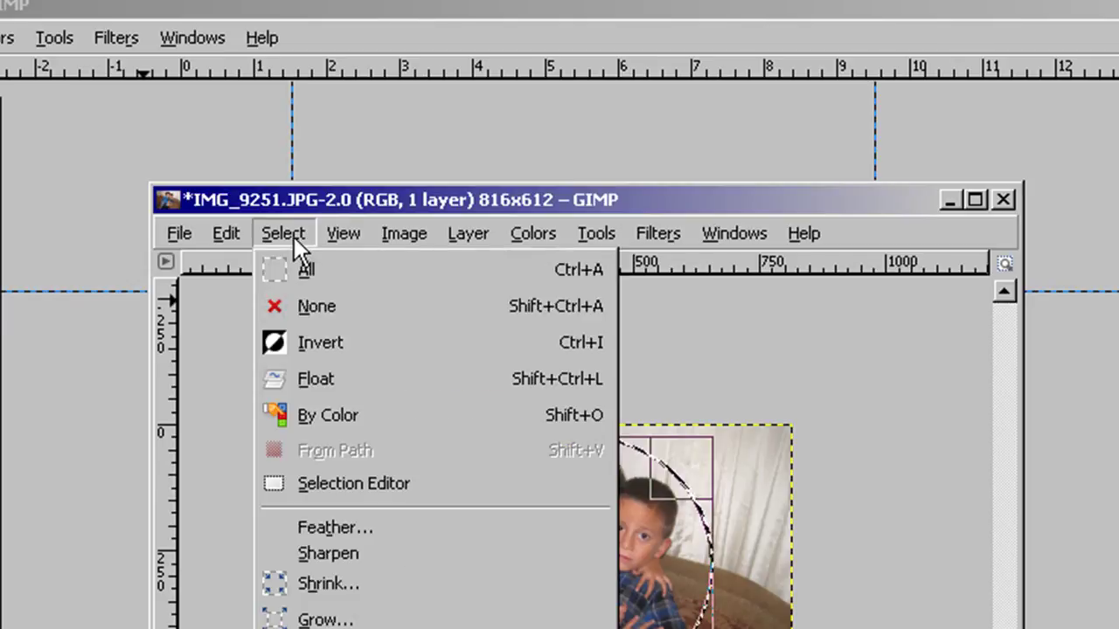
mouse_move(234, 233)
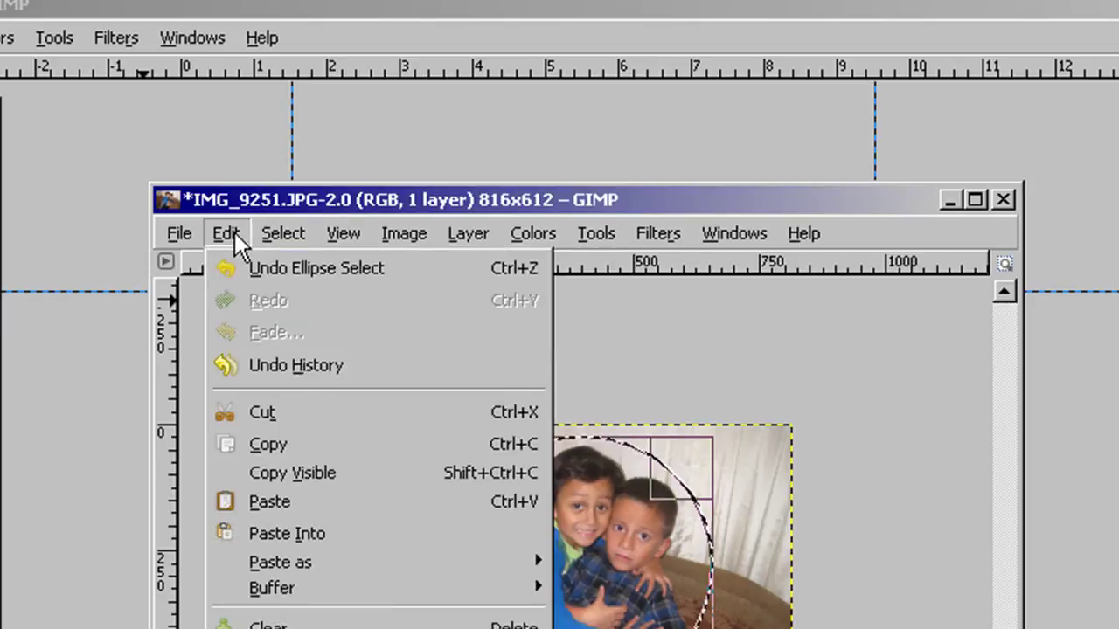
click(331, 447)
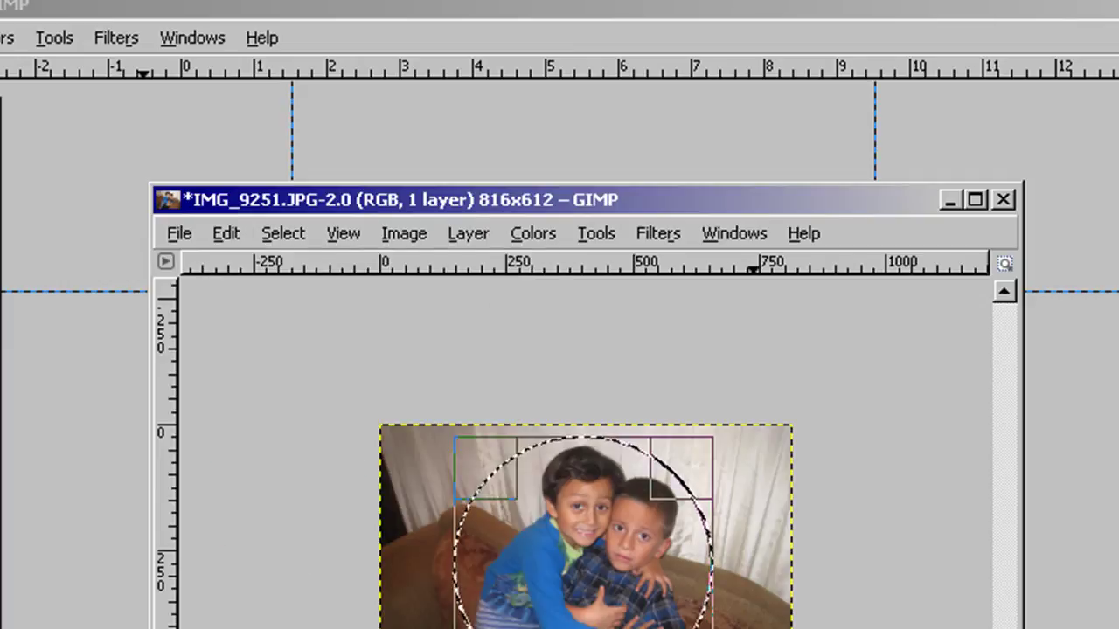
Paste the copied circle into the Untitled design and turn the floating selection into a new layer.
click(405, 10)
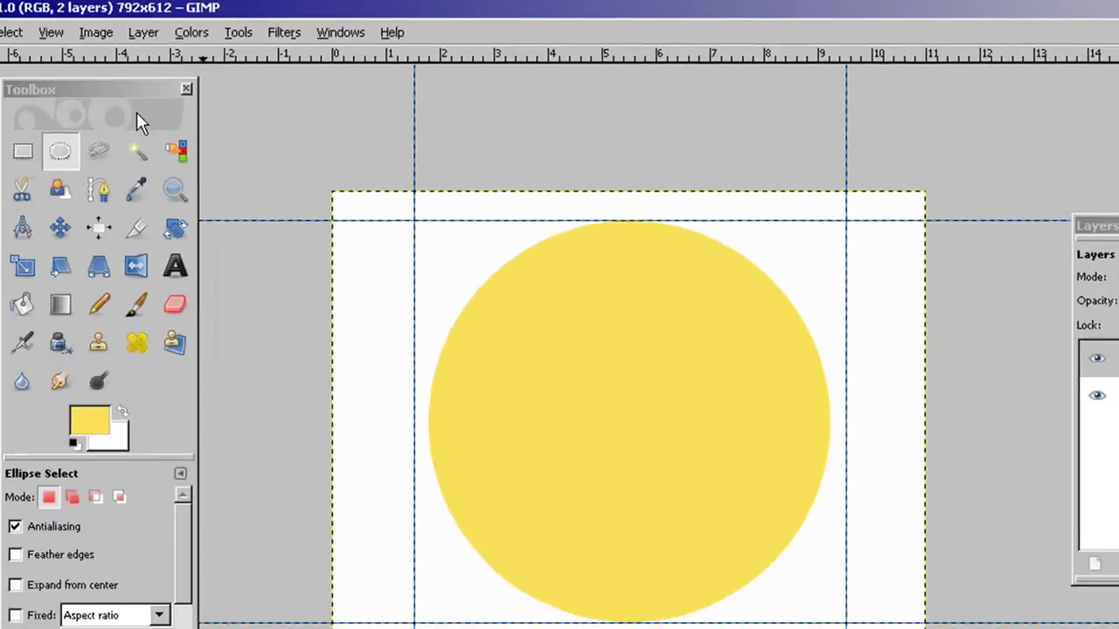
click(67, 30)
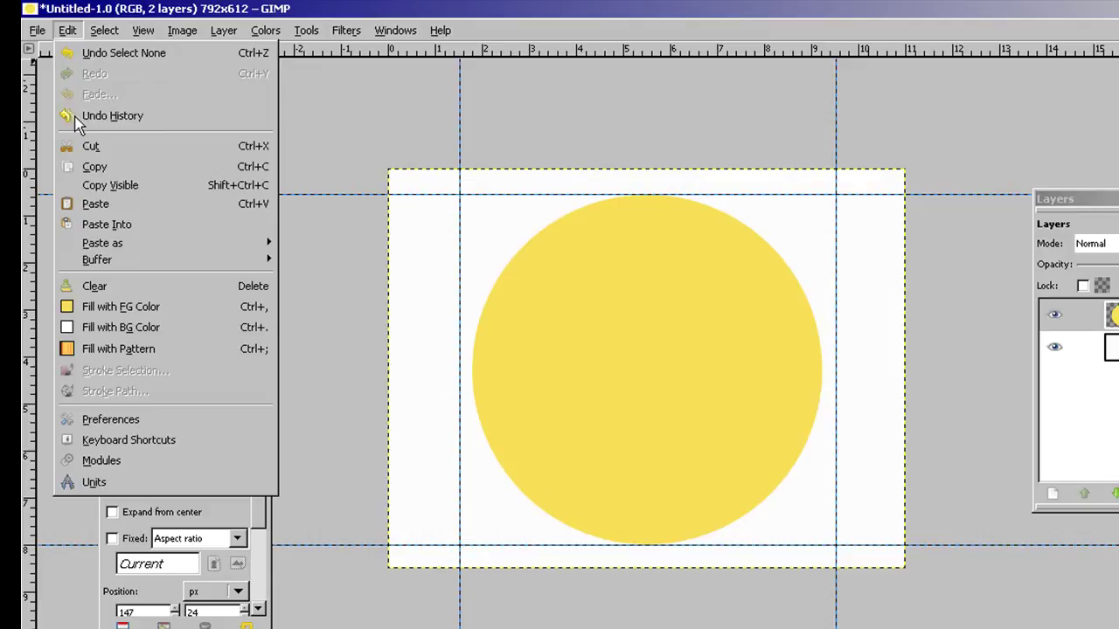
click(92, 204)
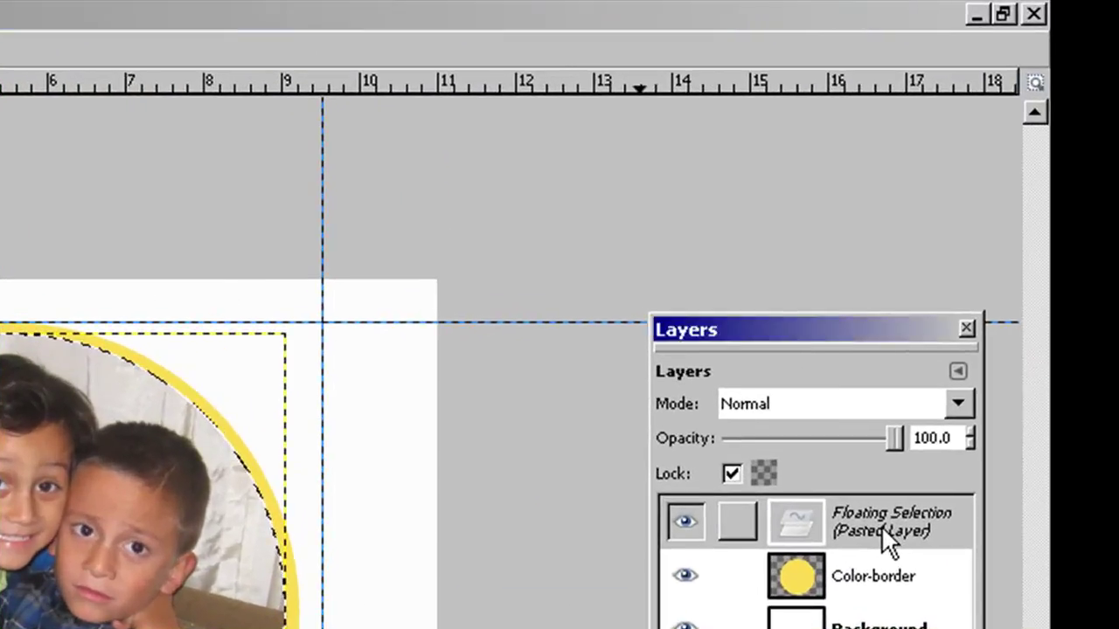
right_click(1114, 320)
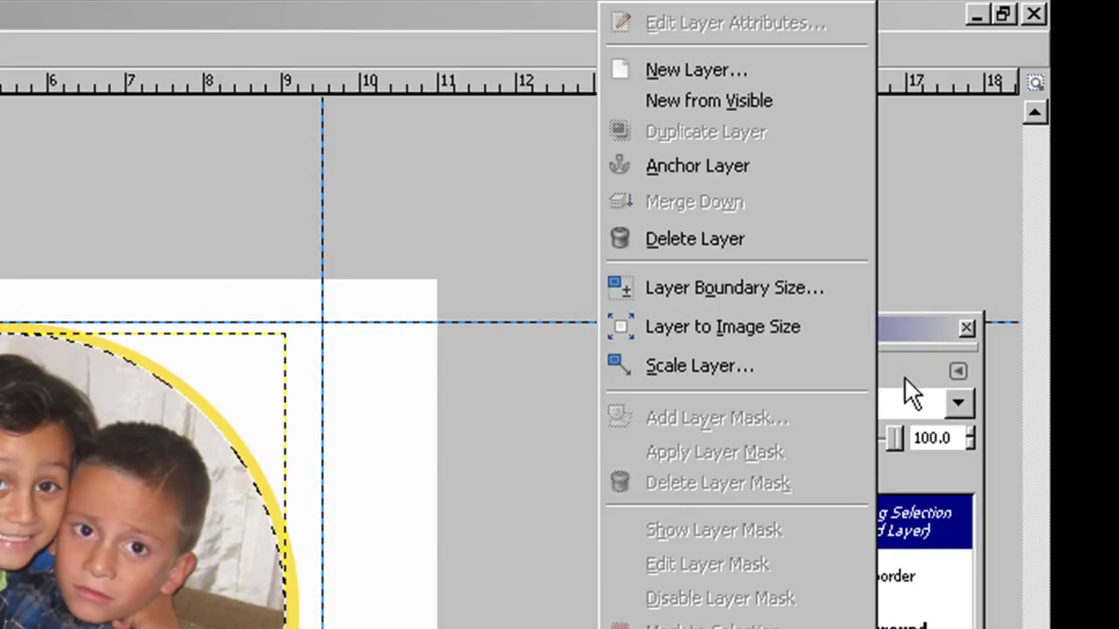
click(739, 69)
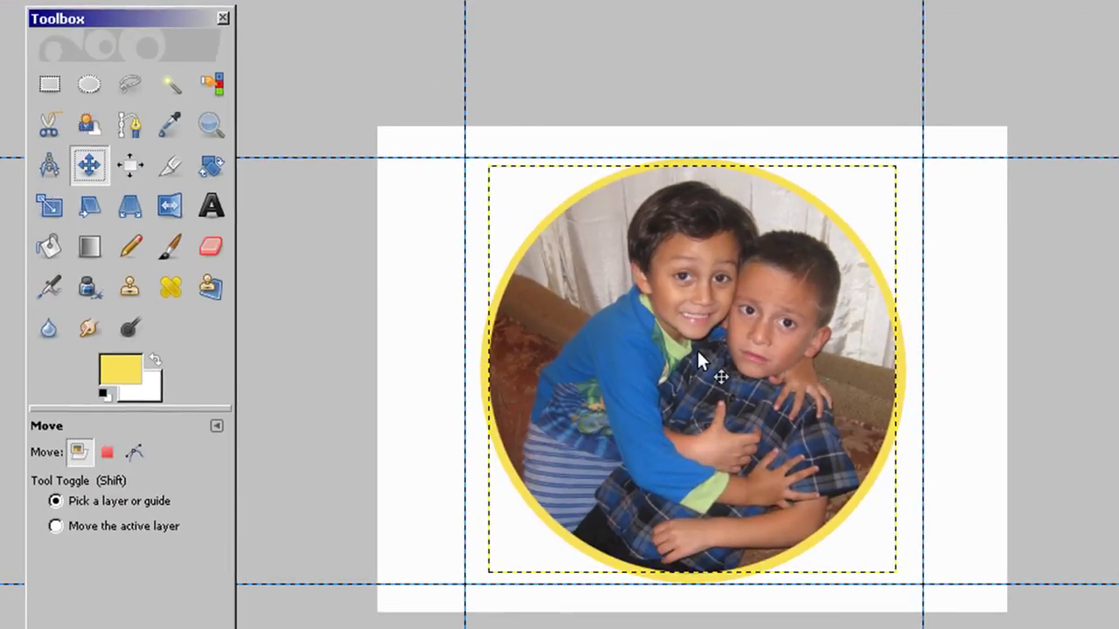
Move the round photo layer so it sits centred inside the yellow circle with an even border.
drag(697, 349, 738, 391)
key(Down)
key(Down)
key(Down)
key(Down)
key(Down)
key(Down)
key(Down)
key(Down)
key(Down)
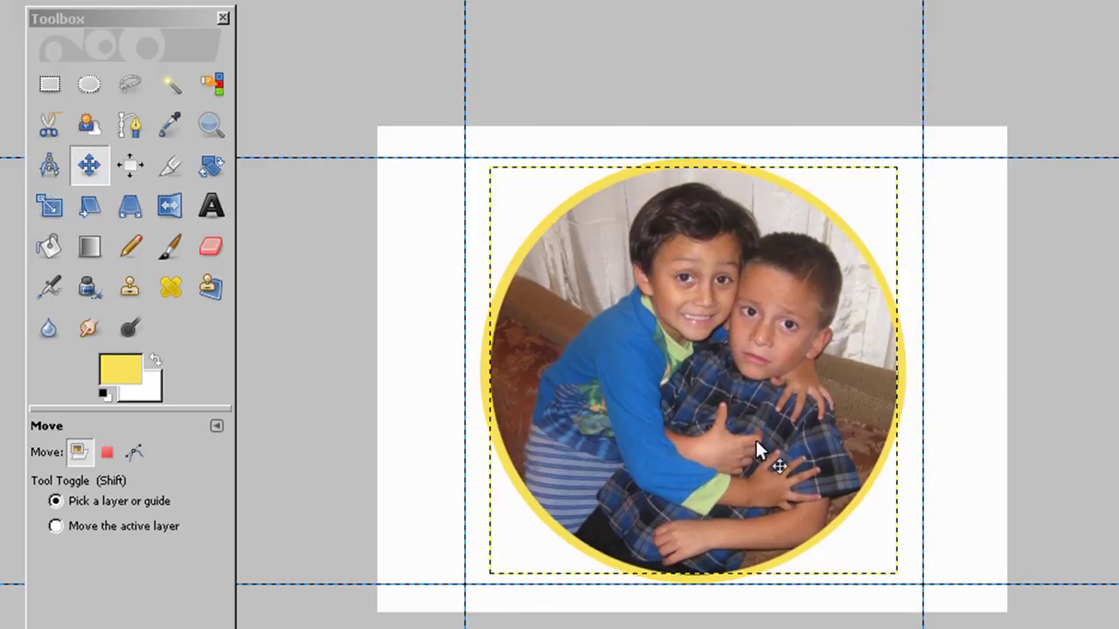
Add the text "Happy Birthday" in Segoe UI Bold Italic at 26 px over the lower-left part of the round photo.
click(210, 206)
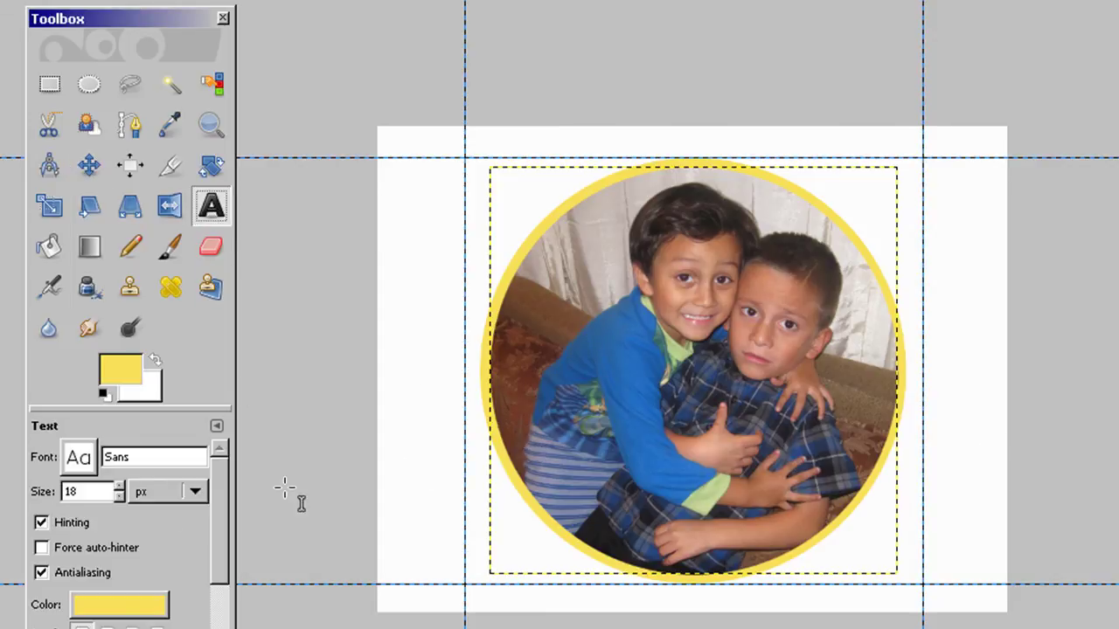
click(79, 457)
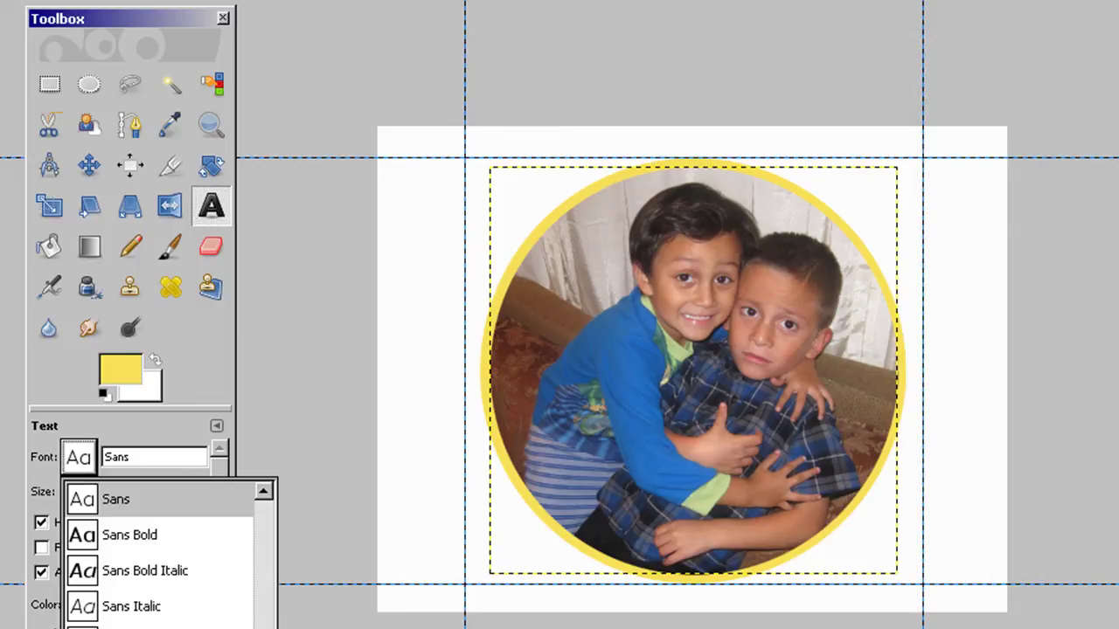
key(Return)
click(119, 487)
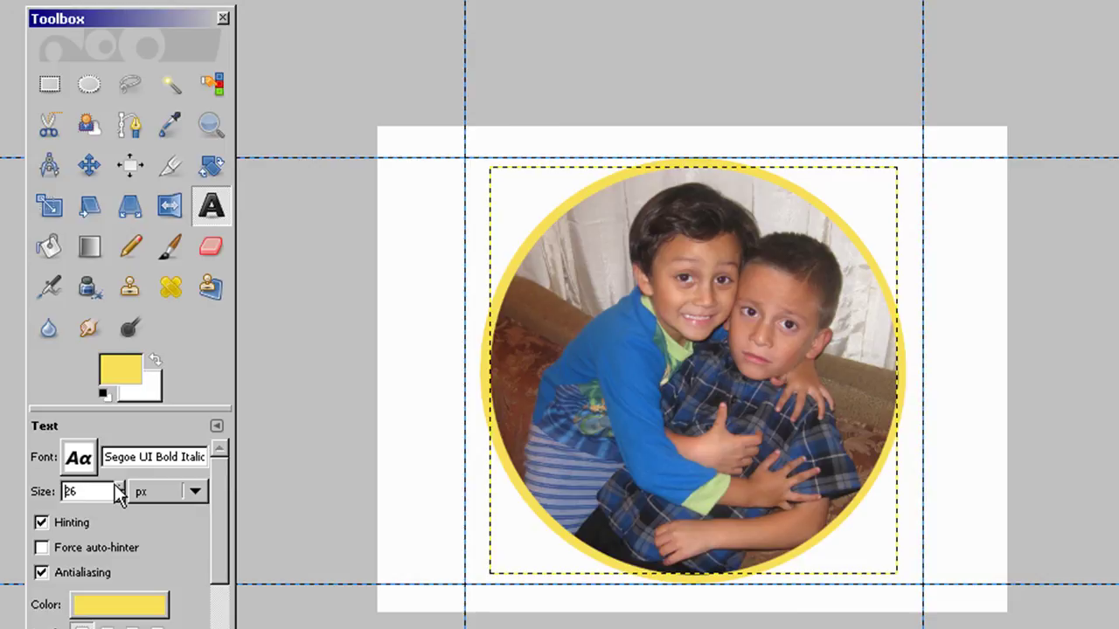
click(536, 444)
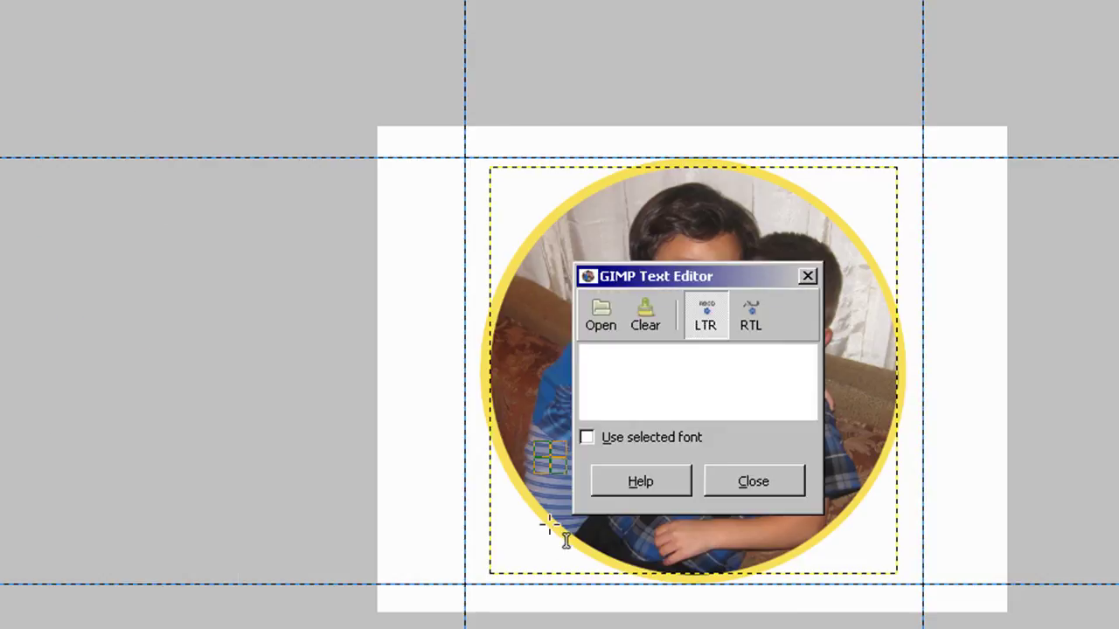
text(Happy Birthday)
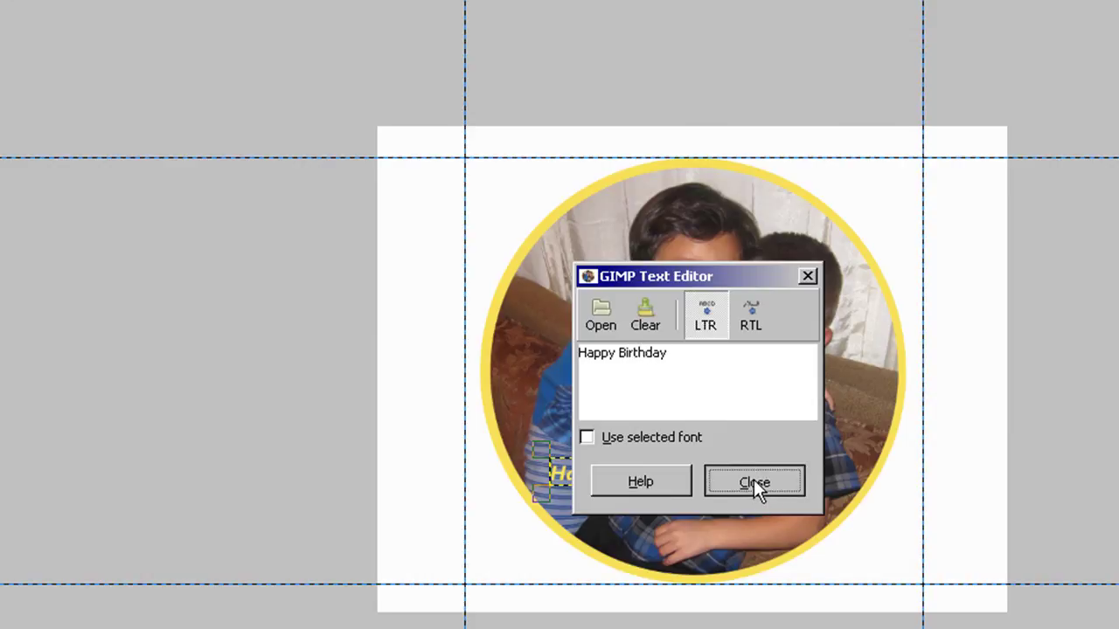
Finish entering the Happy Birthday text and enlarge its font size until it spans most of the photo's lower part.
click(754, 481)
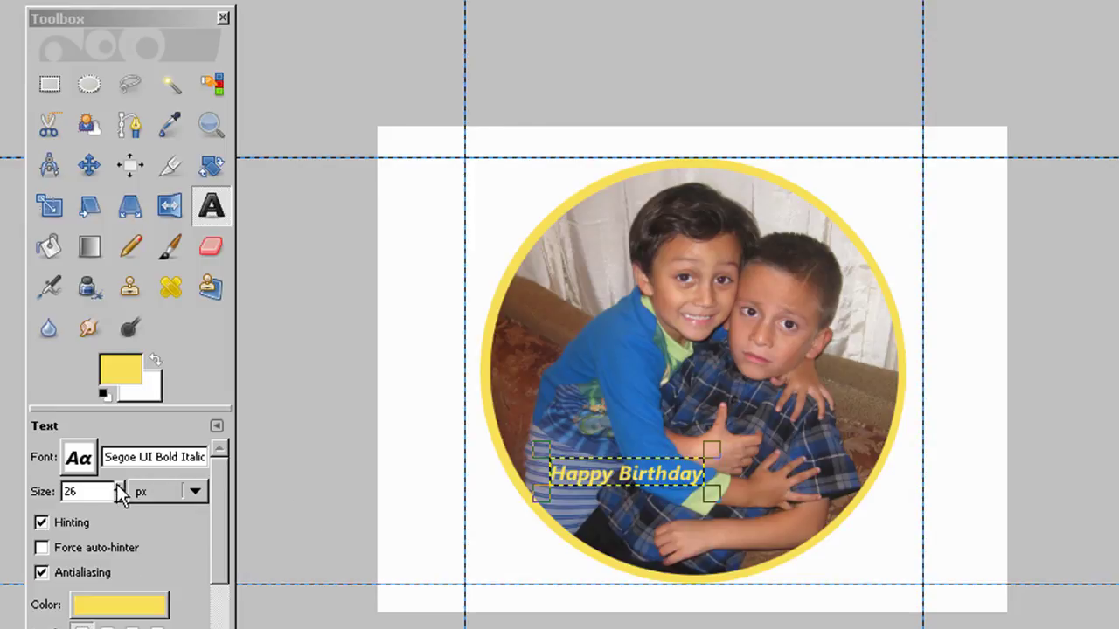
scroll(120, 490, up, 11)
scroll(120, 490, up, 4)
Set the text's indent to 20, line spacing to 7 and letter spacing to 4, and move it up and centred across the photo.
drag(224, 498, 136, 558)
scroll(116, 537, up, 8)
scroll(115, 537, up, 12)
scroll(114, 562, up, 2)
scroll(114, 568, up, 5)
scroll(117, 598, up, 1)
scroll(117, 598, up, 3)
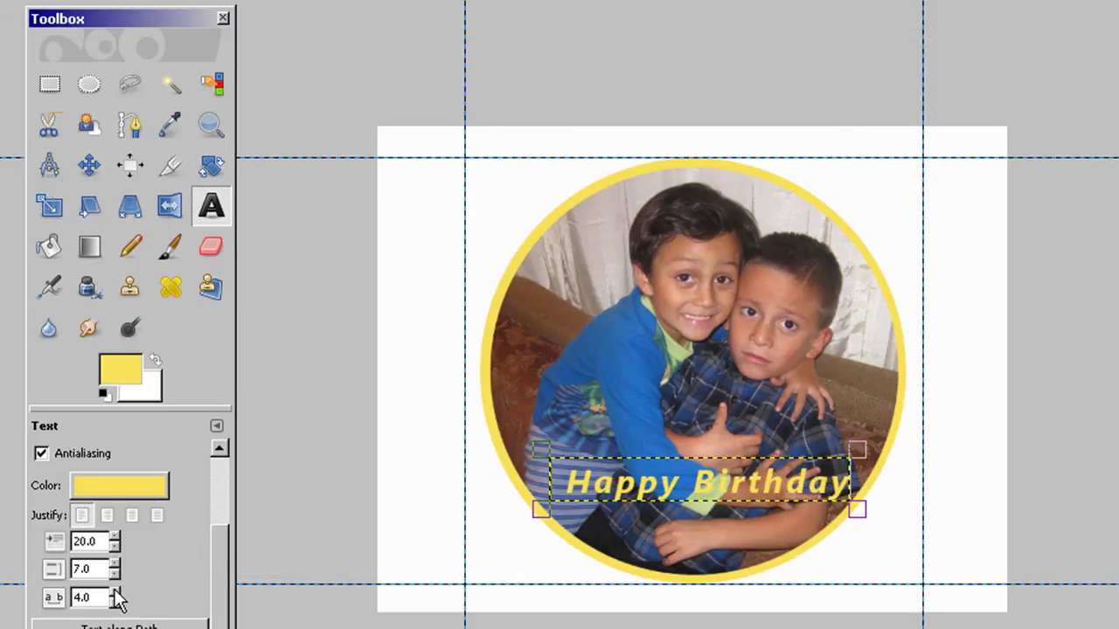
click(89, 166)
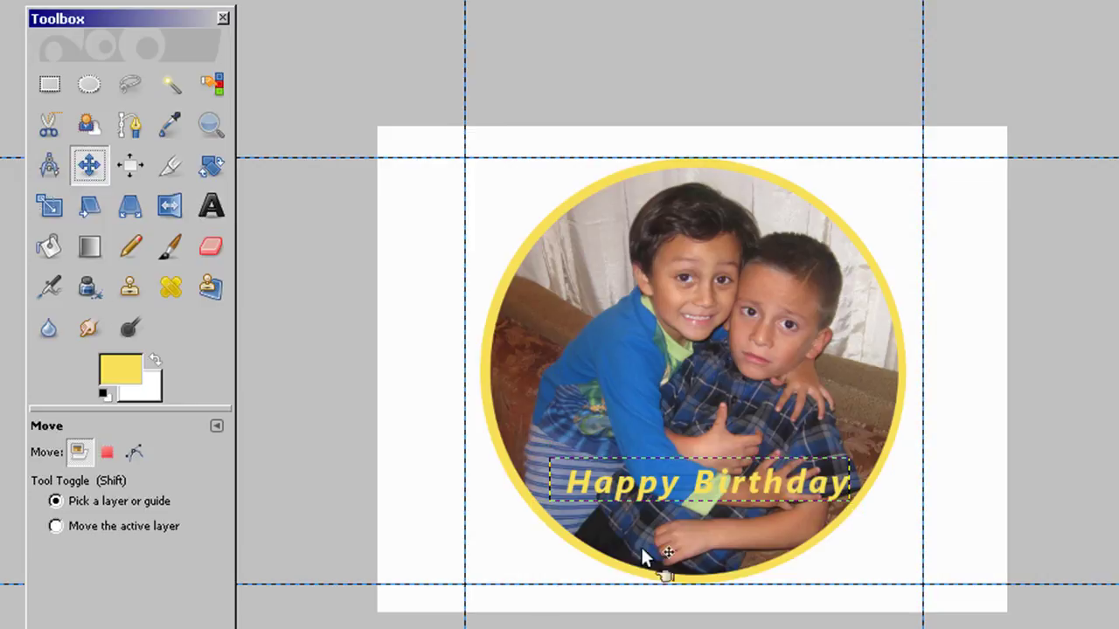
drag(704, 492, 720, 457)
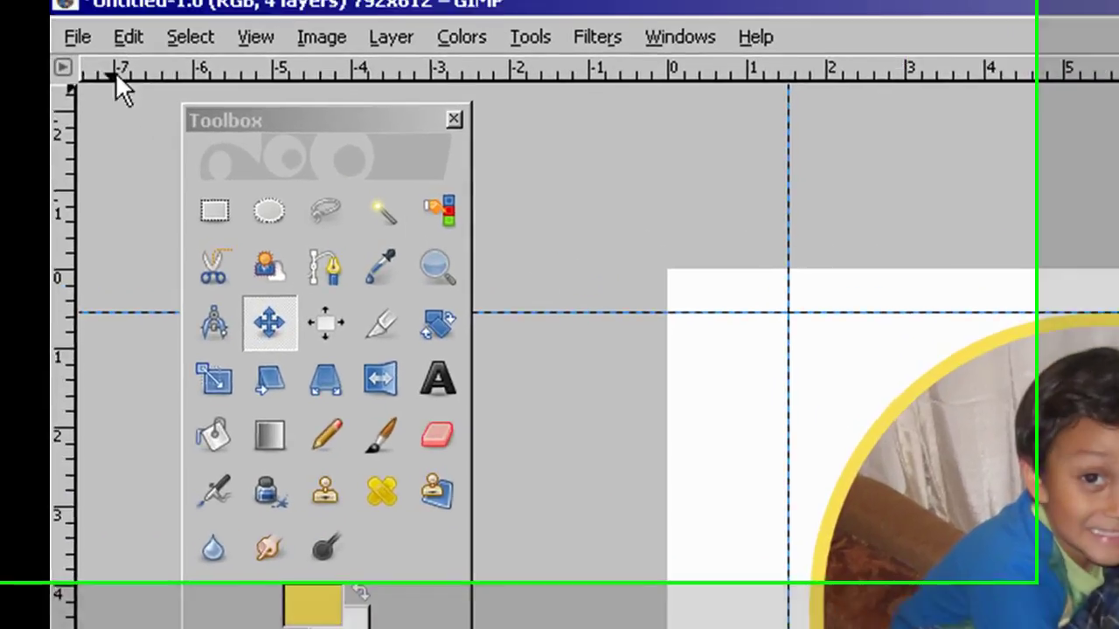
Open the print preferences of the Canon MP250 series printer and set the page orientation to landscape.
click(75, 35)
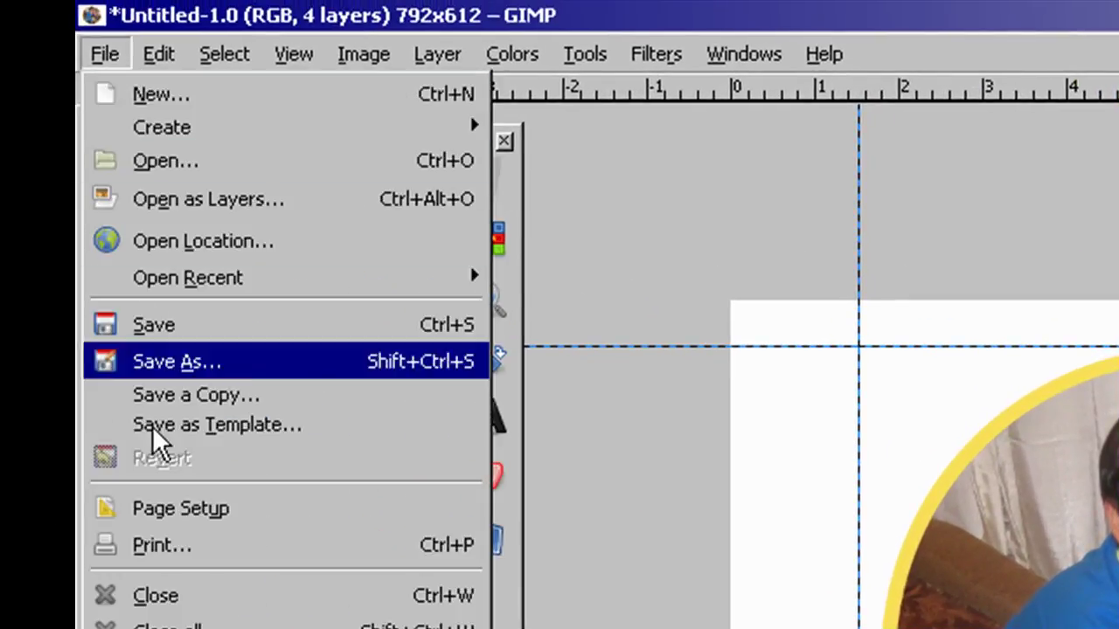
click(225, 552)
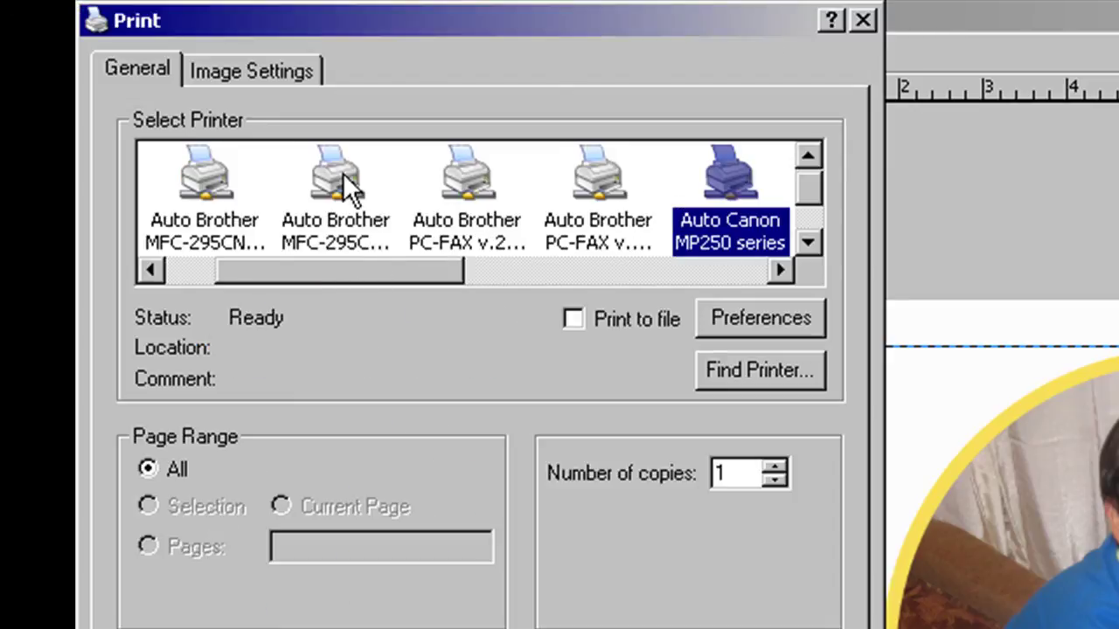
click(790, 321)
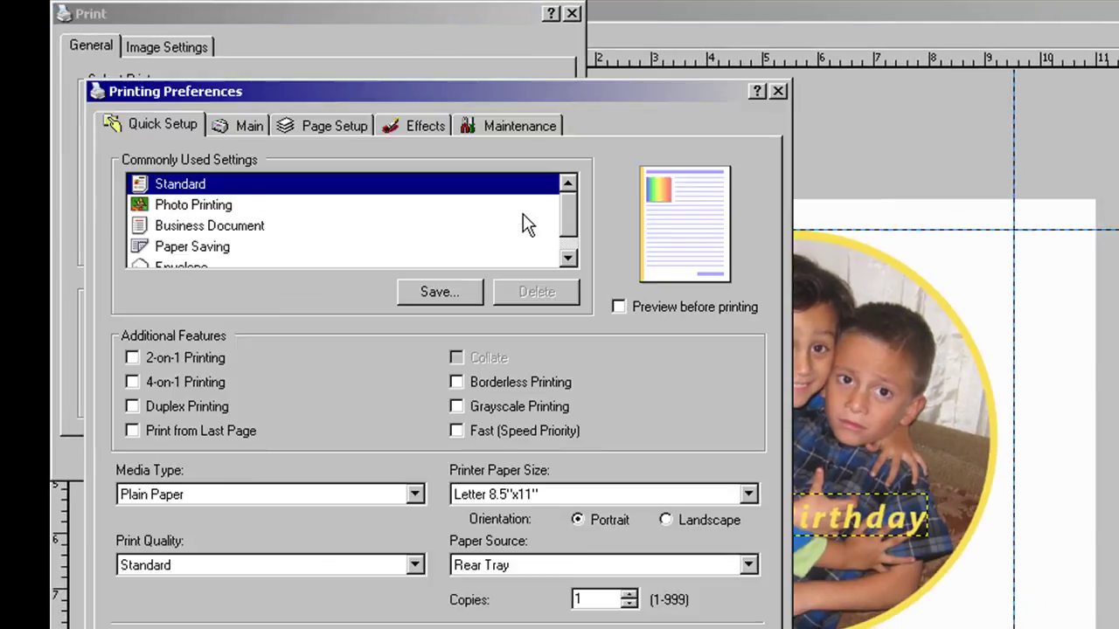
click(666, 520)
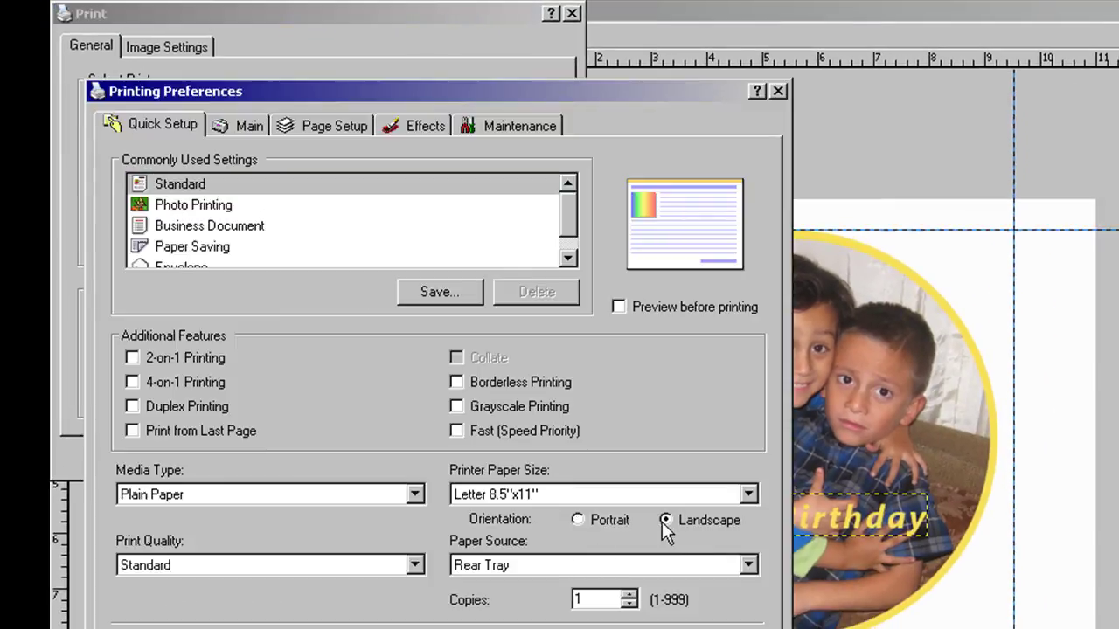
click(584, 520)
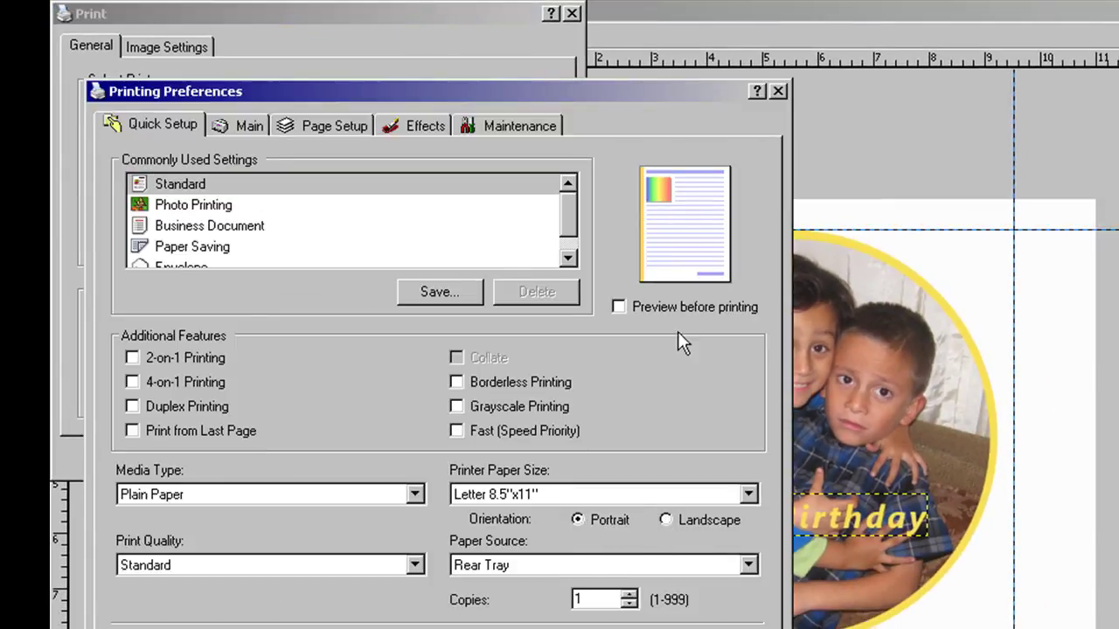
click(666, 521)
Choose Glossy Photo Paper as the media type with Standard print quality, and leave the print dialogs without printing.
click(338, 499)
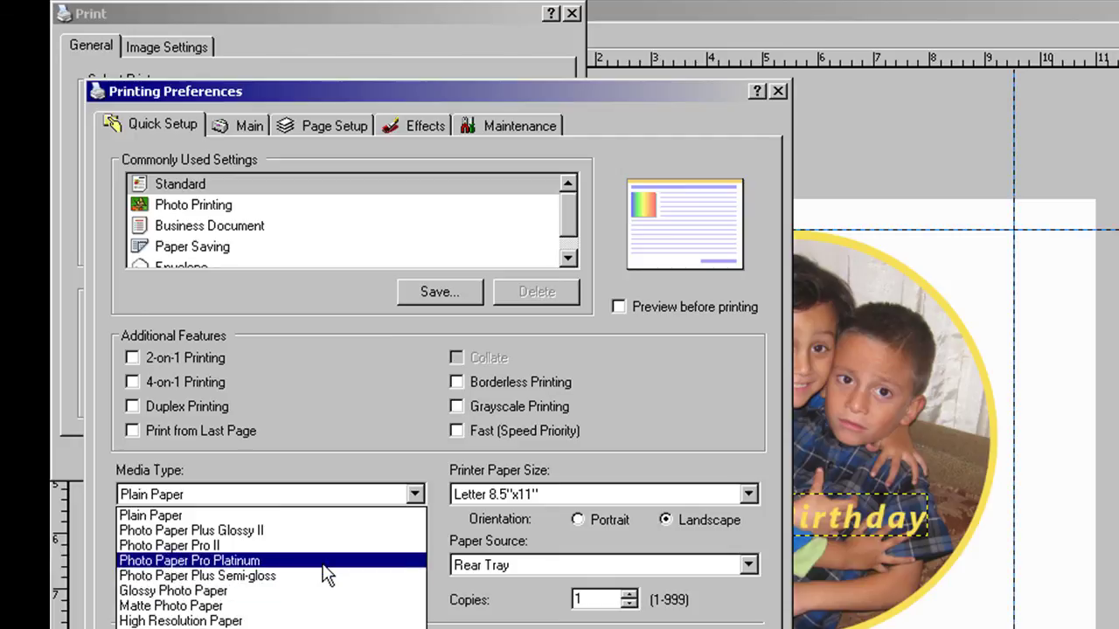
click(318, 593)
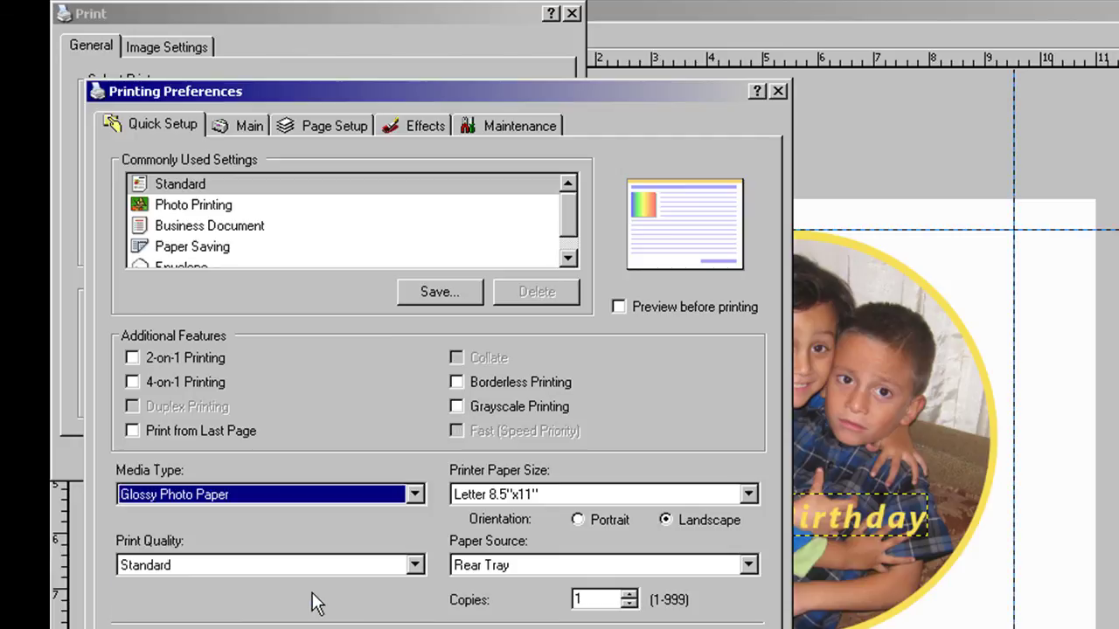
click(413, 568)
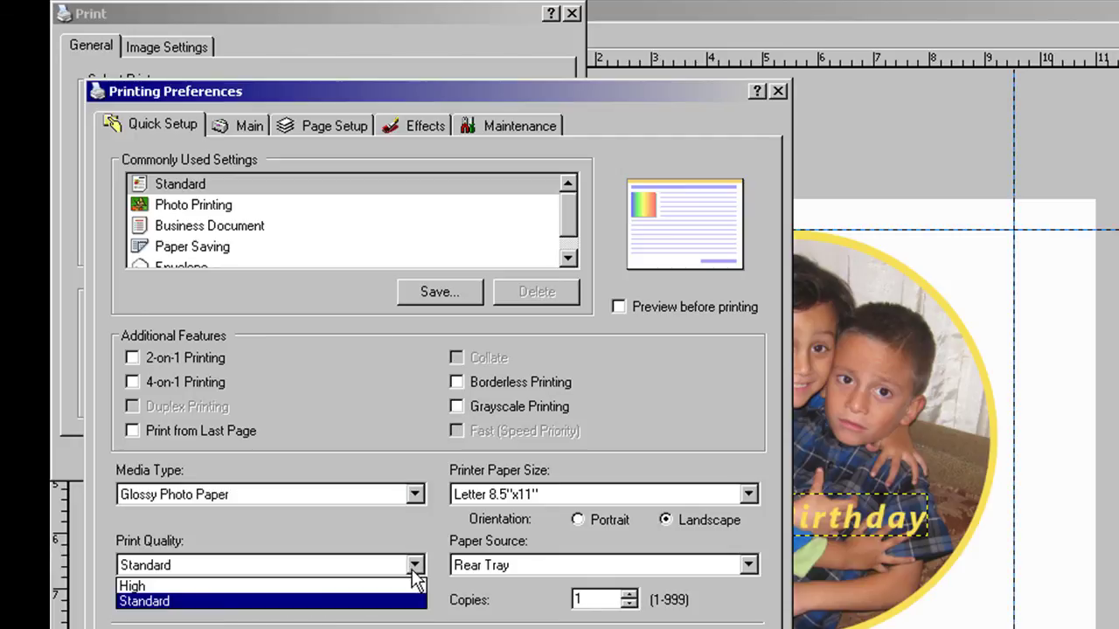
click(370, 610)
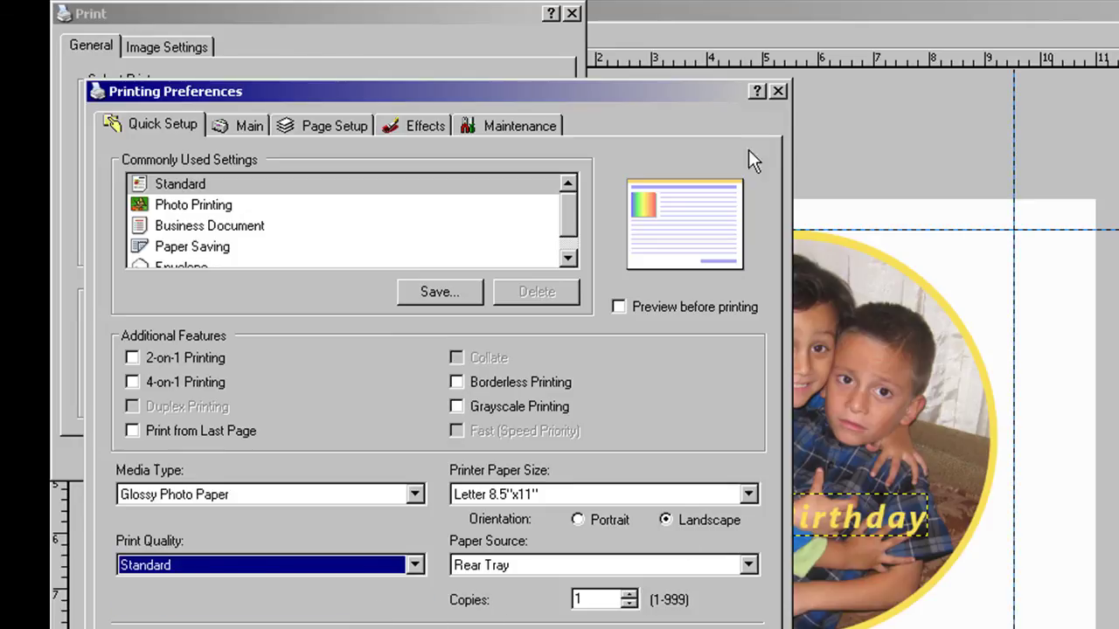
click(778, 91)
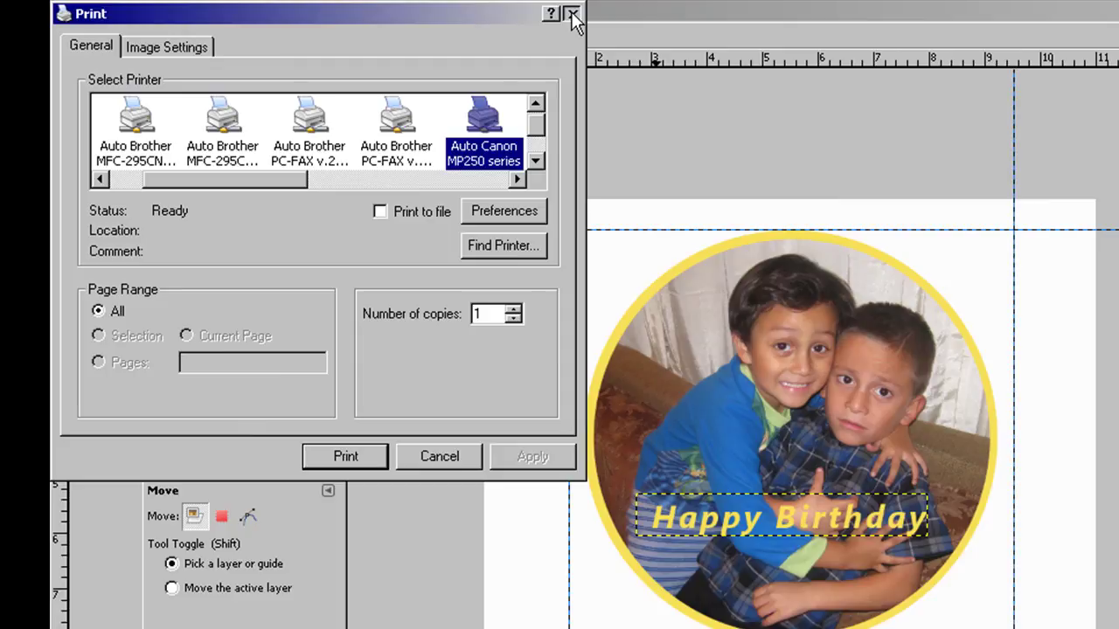
click(573, 13)
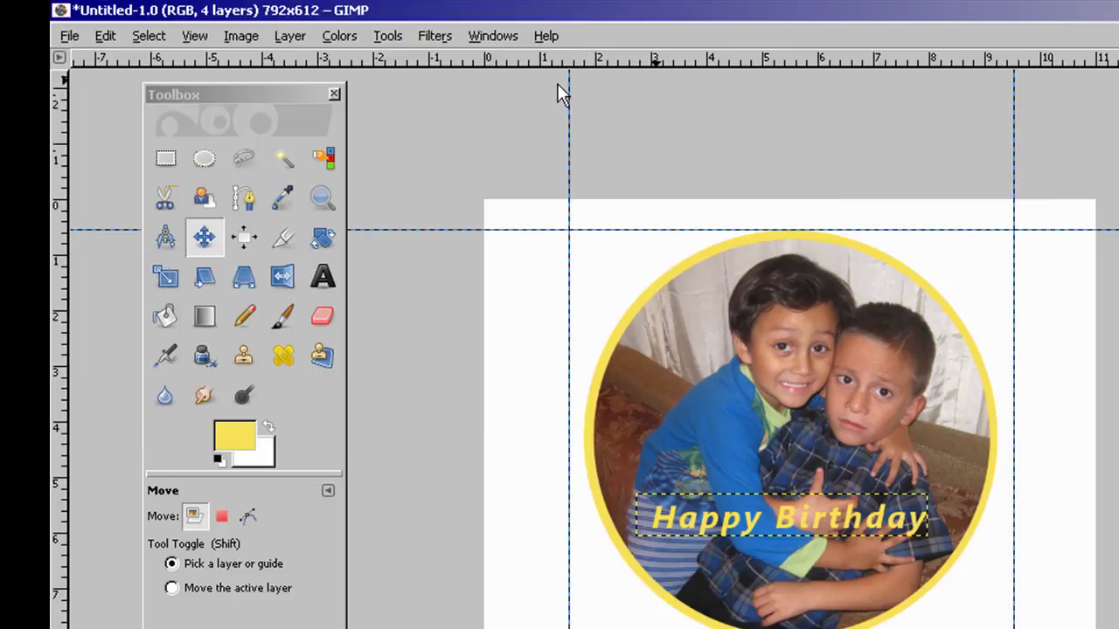